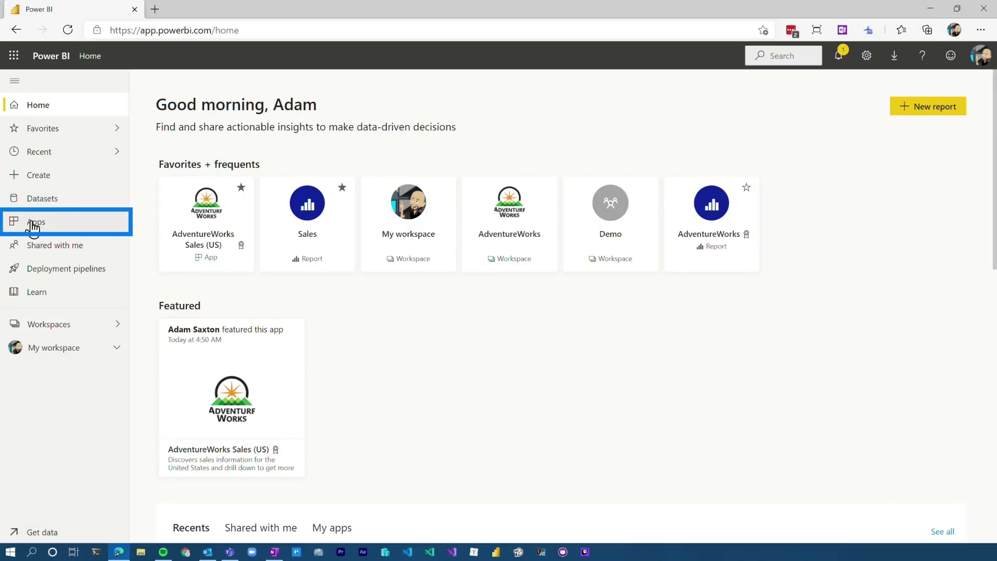
Step: Open the AdventureWorks Sales (US) app from Apps and show the report's filters
left_click(34, 226)
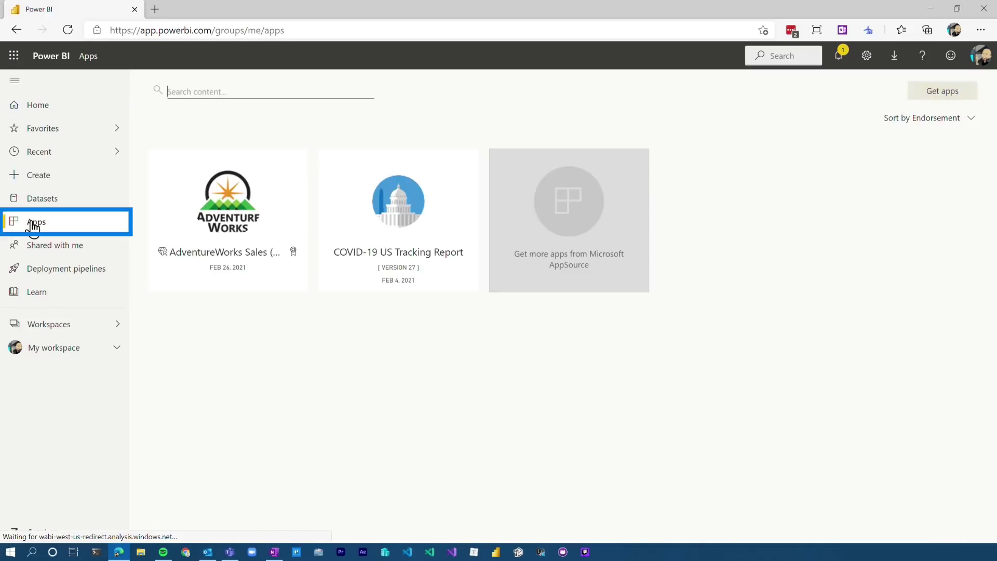
left_click(240, 194)
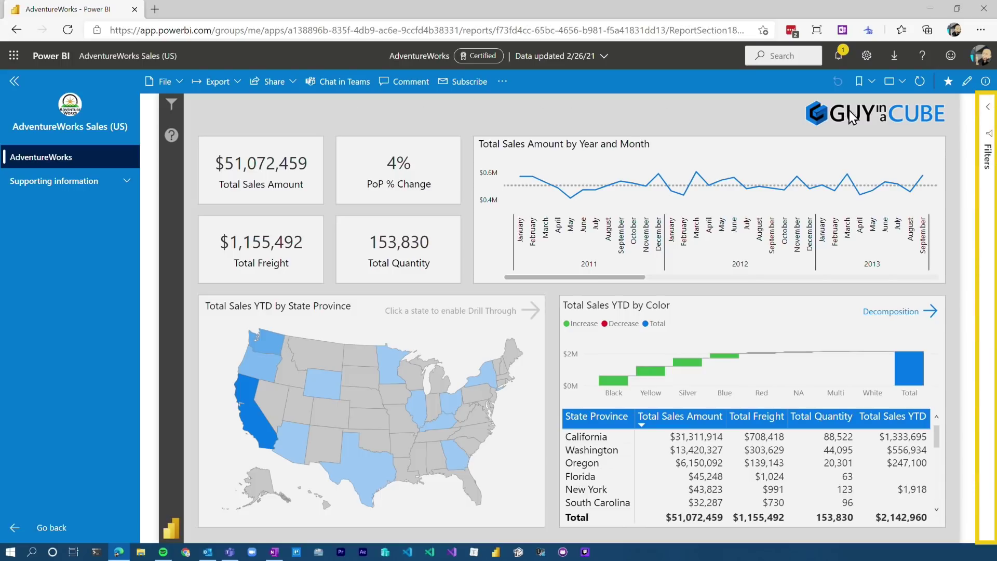
left_click(986, 111)
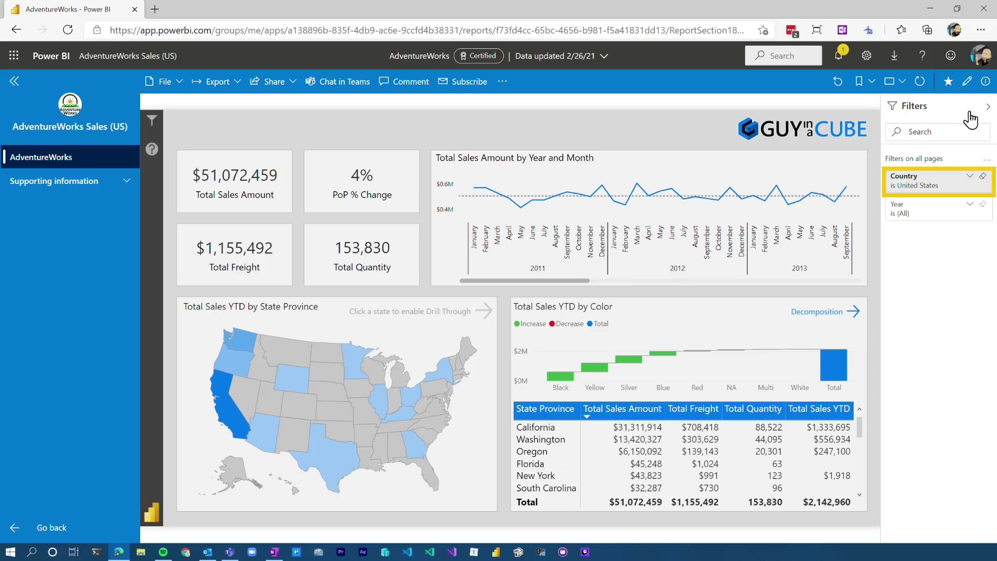
left_click(986, 112)
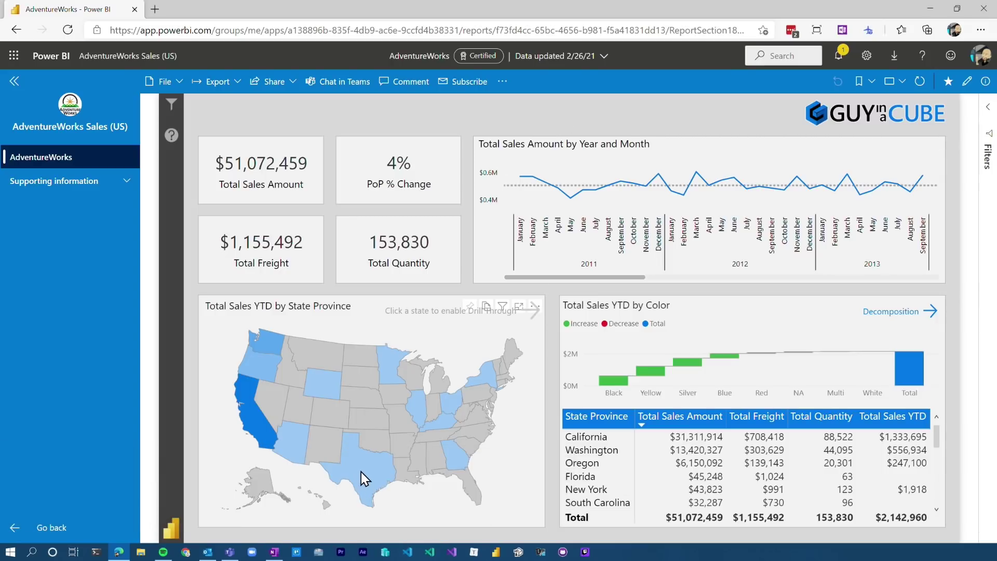
left_click(360, 472)
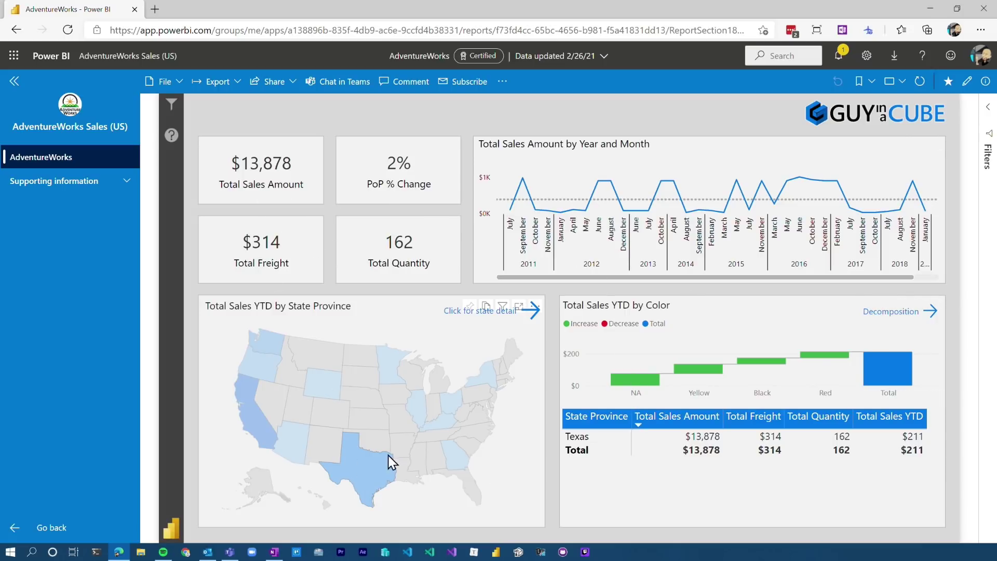
left_click(368, 463)
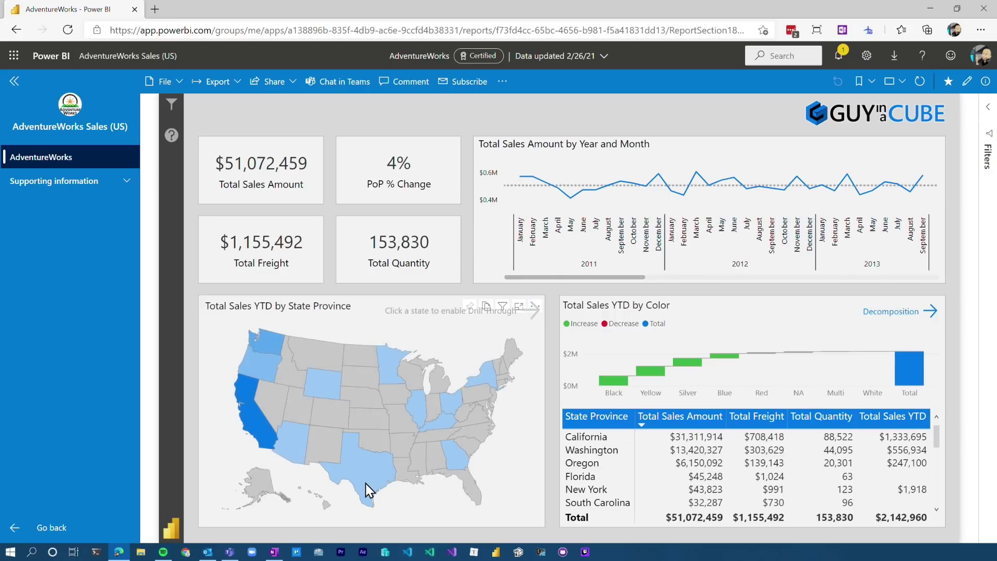
mouse_move(365, 468)
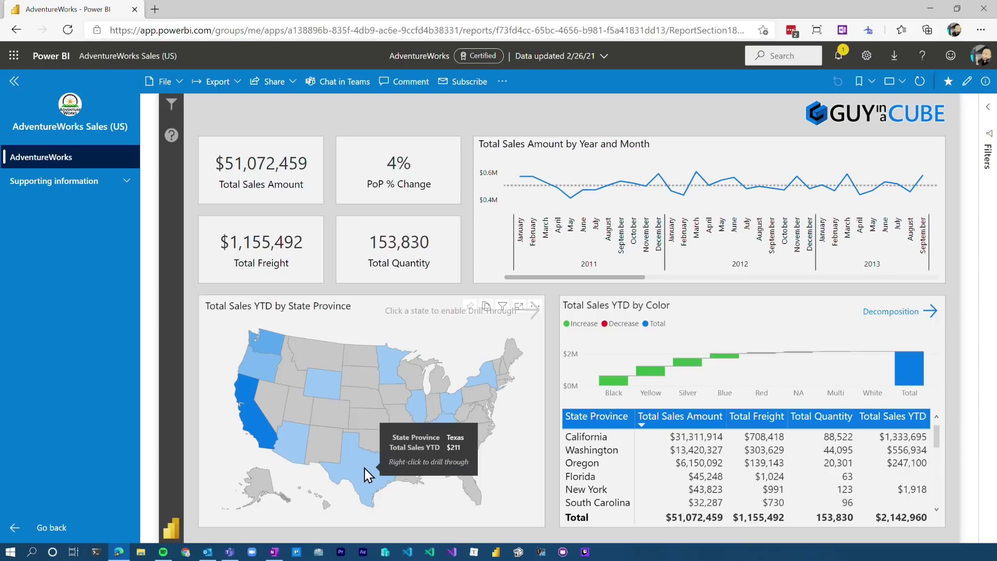
left_click(365, 467)
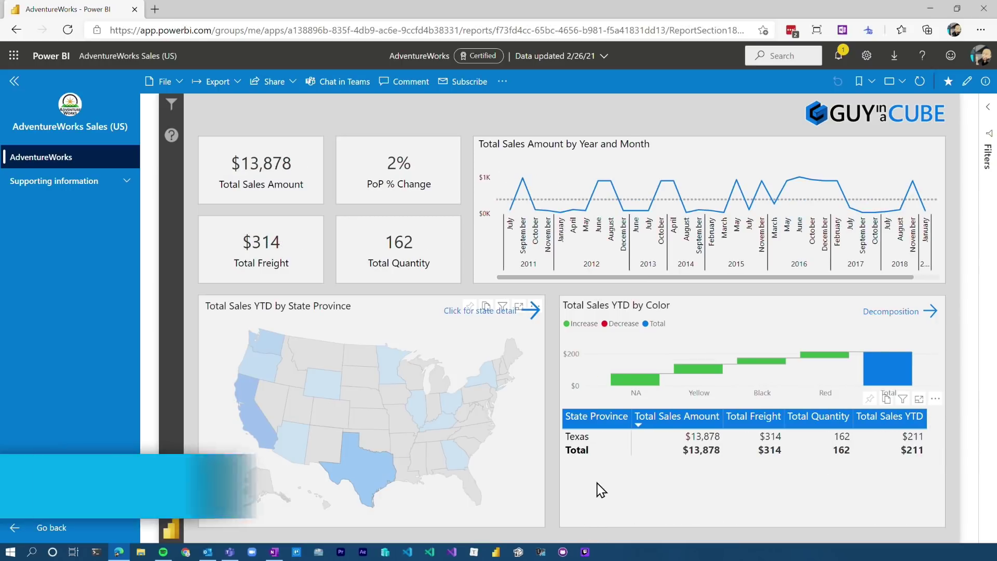
left_click(763, 363, "ctrl")
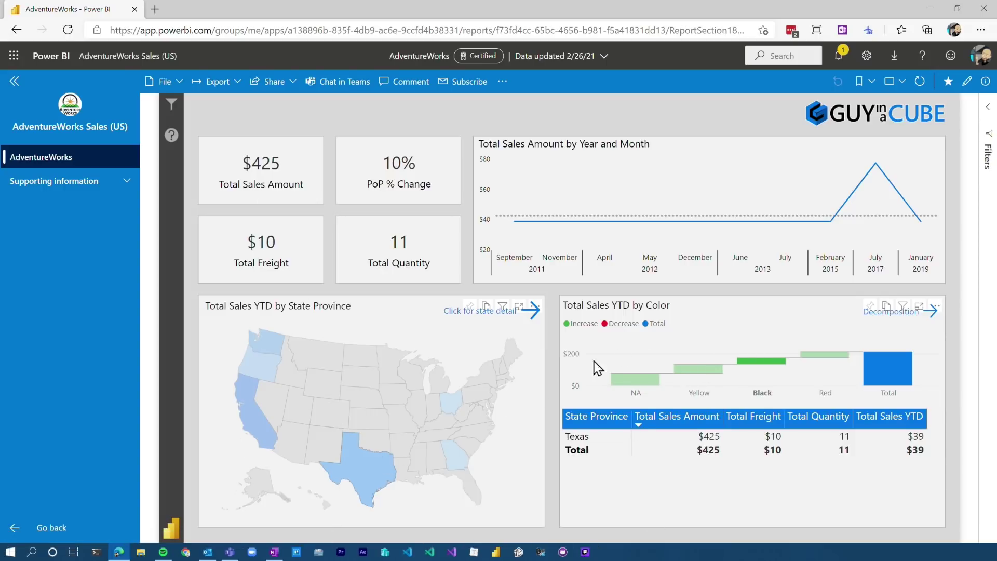
left_click(350, 475)
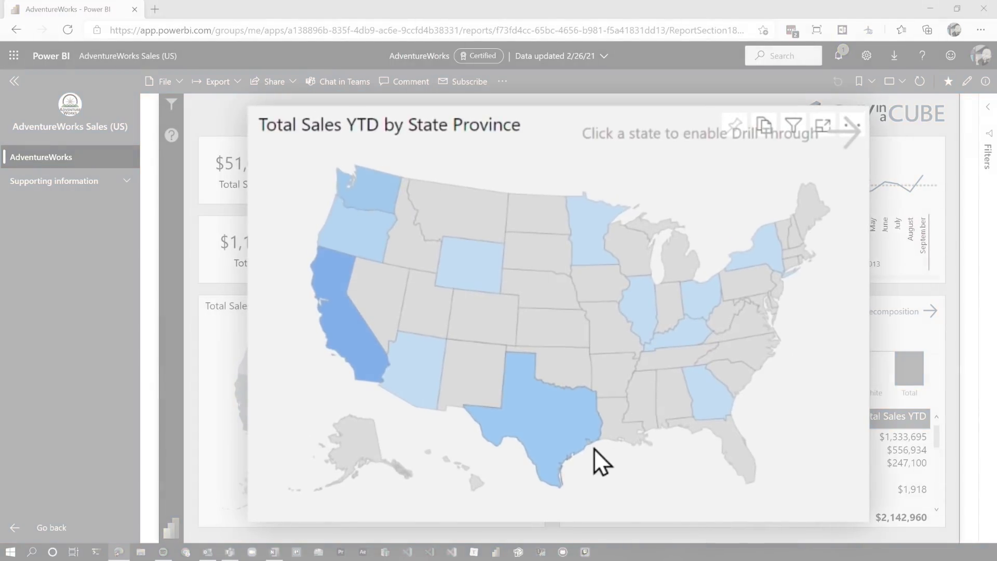
mouse_move(565, 425)
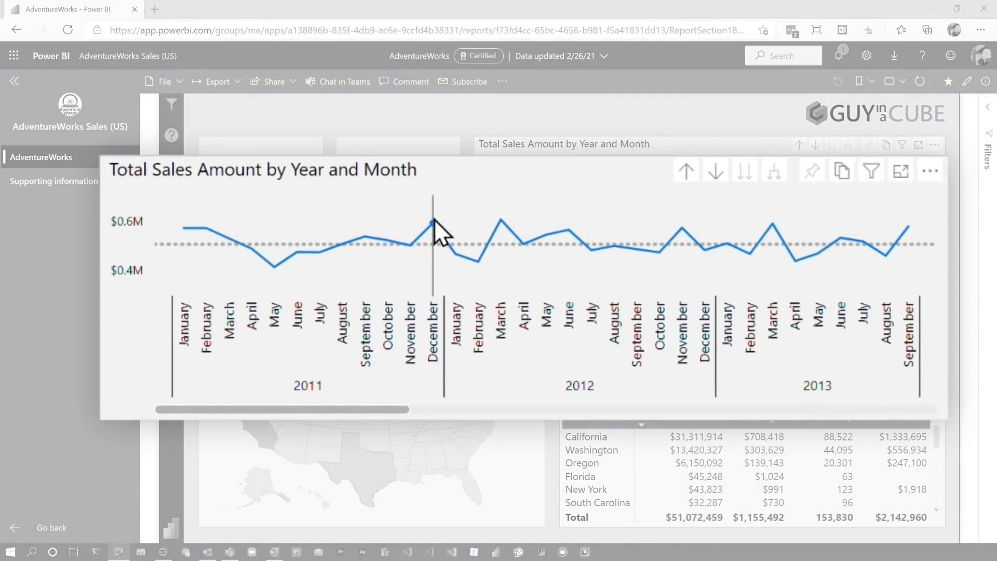
mouse_move(432, 223)
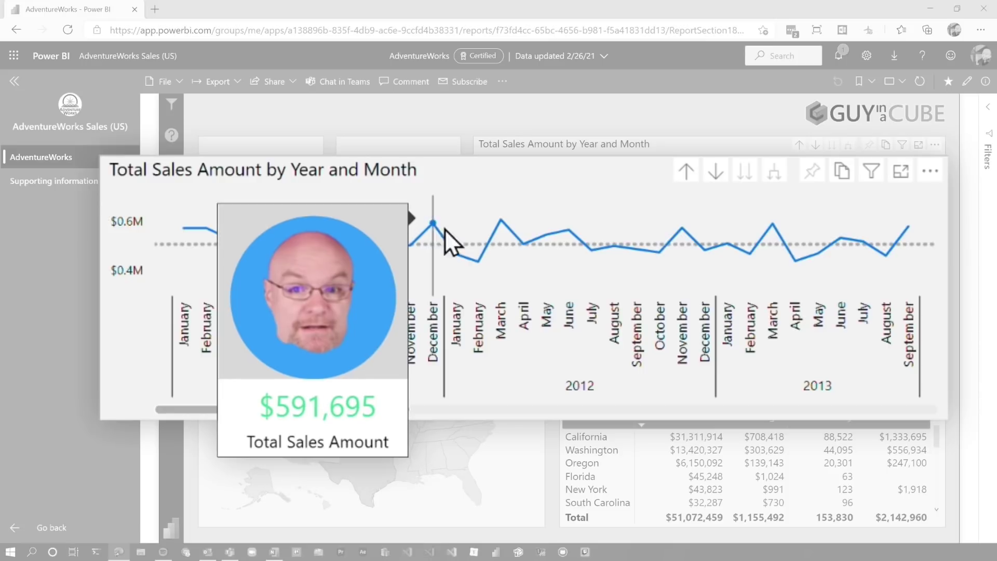
mouse_move(478, 264)
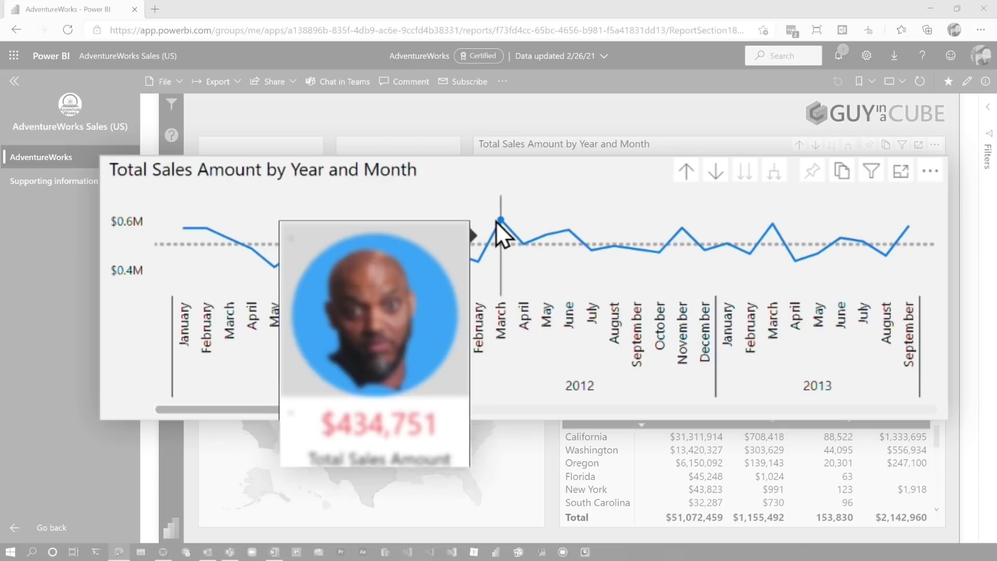
mouse_move(505, 223)
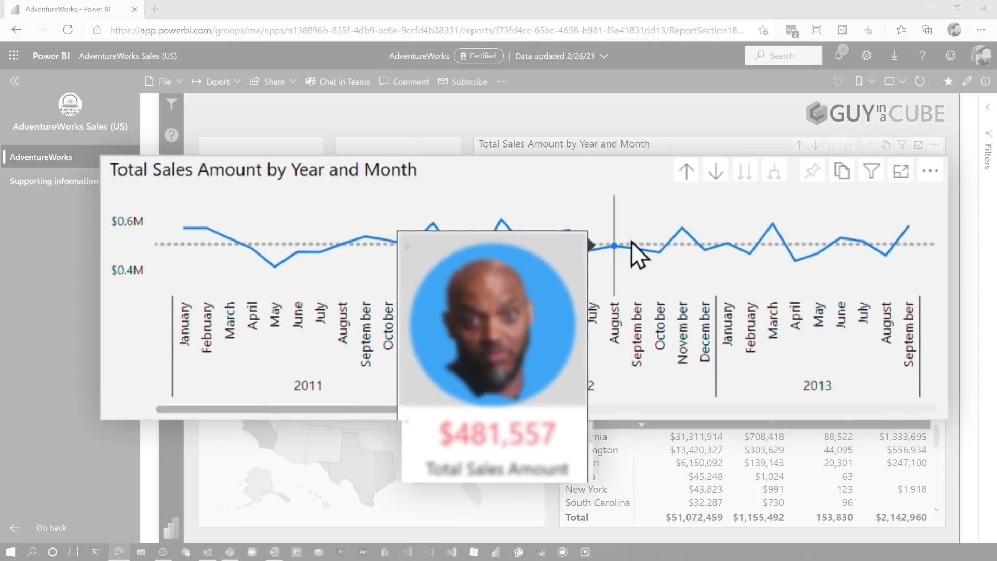
mouse_move(808, 262)
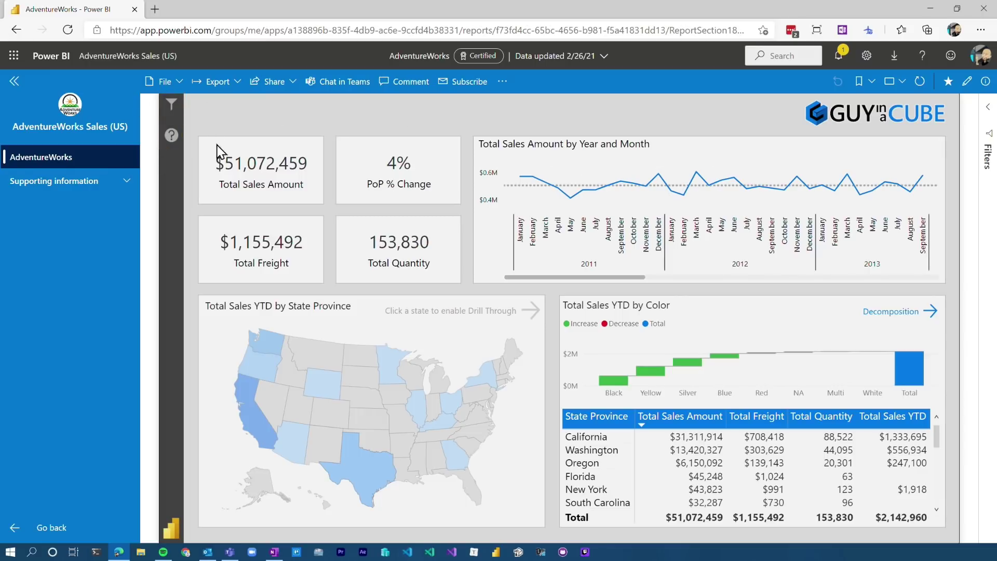
left_click(172, 138)
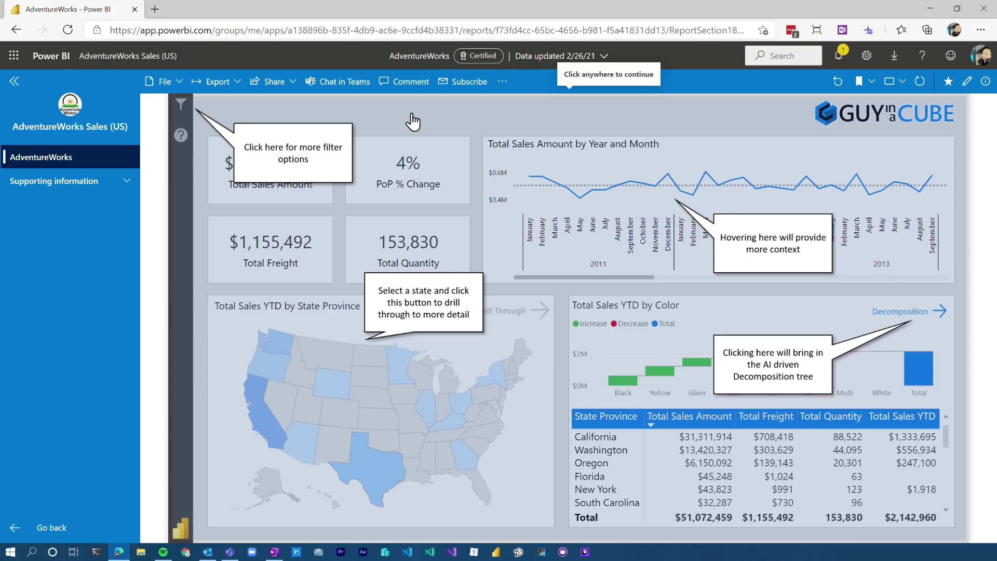
left_click(412, 116)
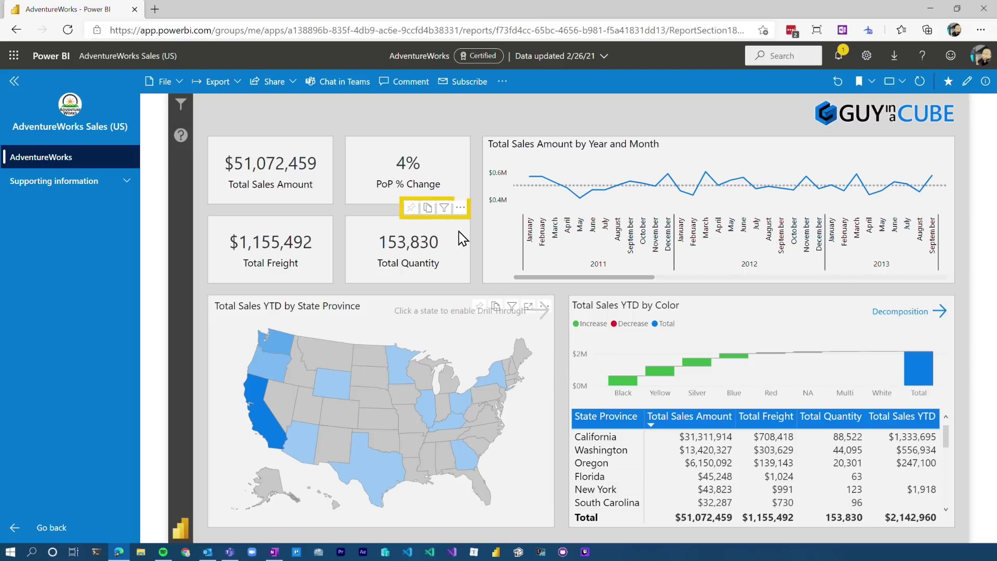
mouse_move(445, 211)
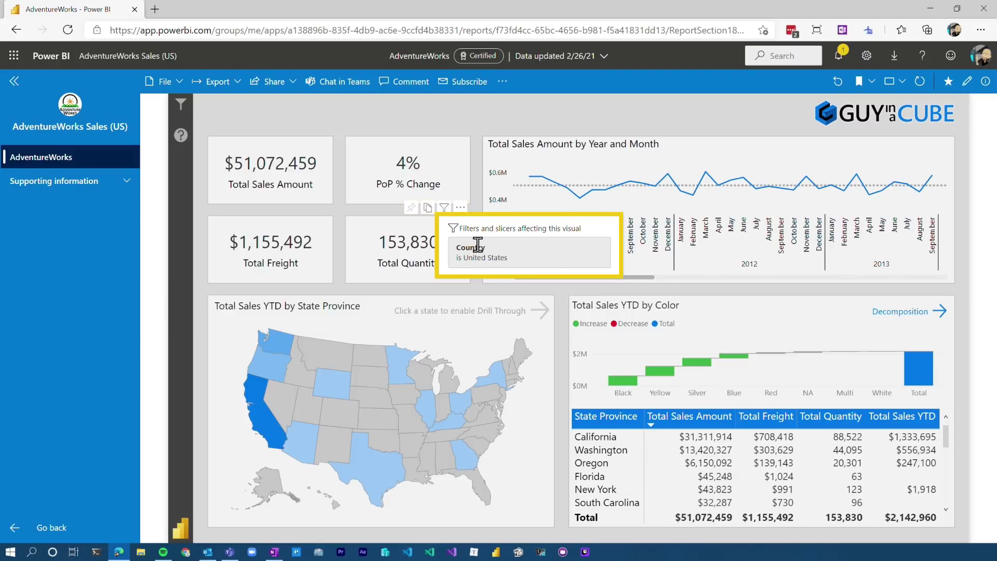
left_click(690, 449)
mouse_move(912, 410)
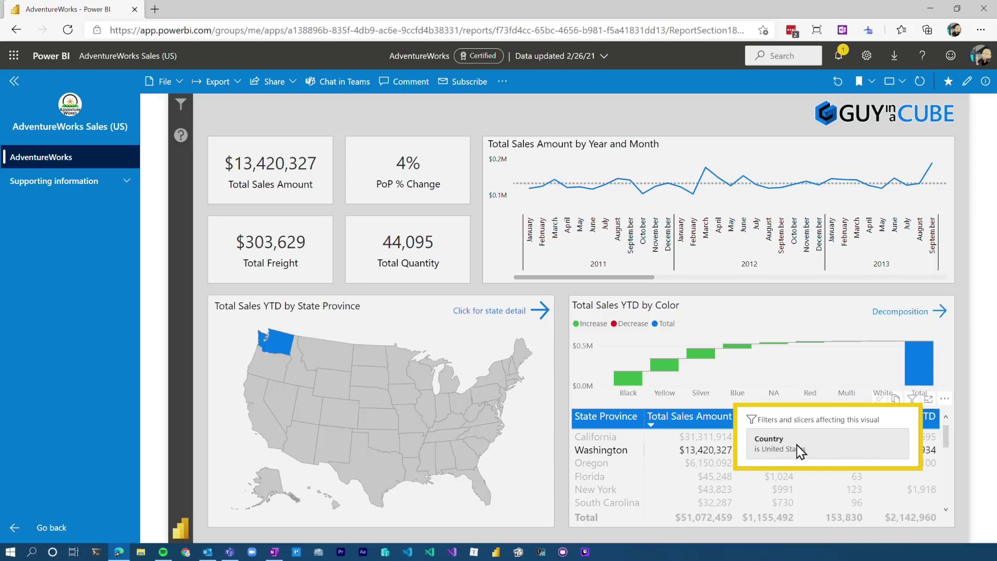
left_click(612, 454)
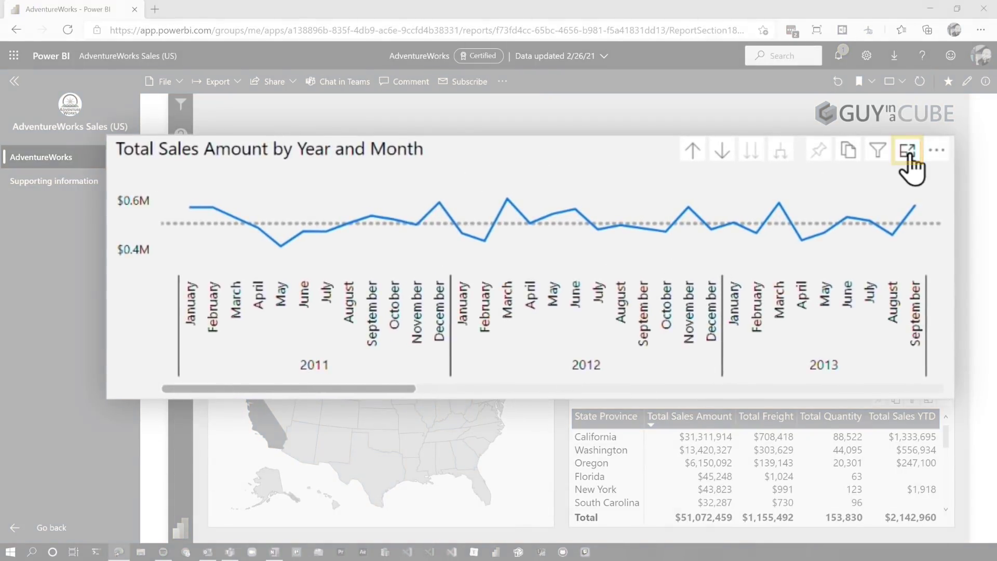
Step: View the sales line chart in focus mode, then drill it up to yearly totals
left_click(910, 156)
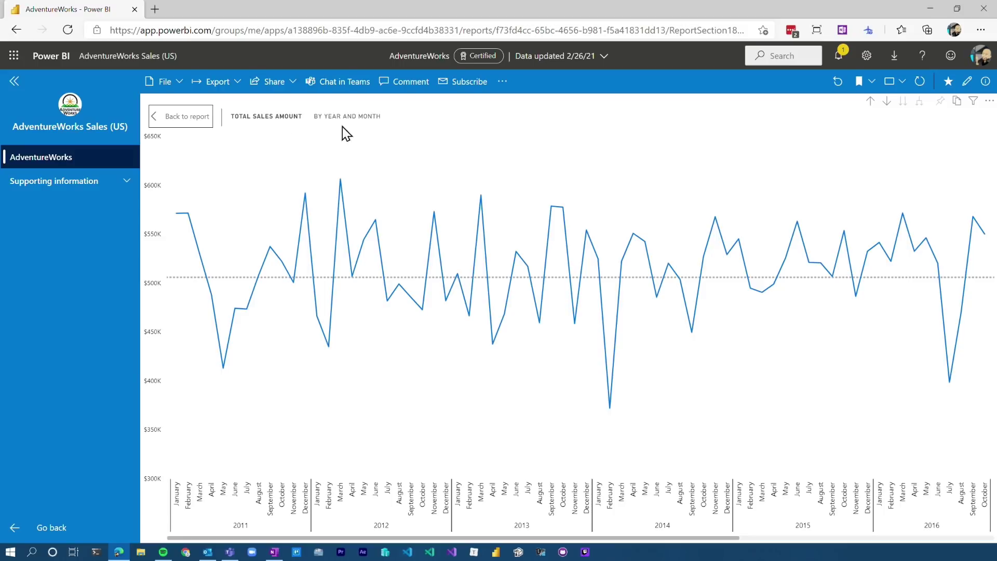
left_click(197, 125)
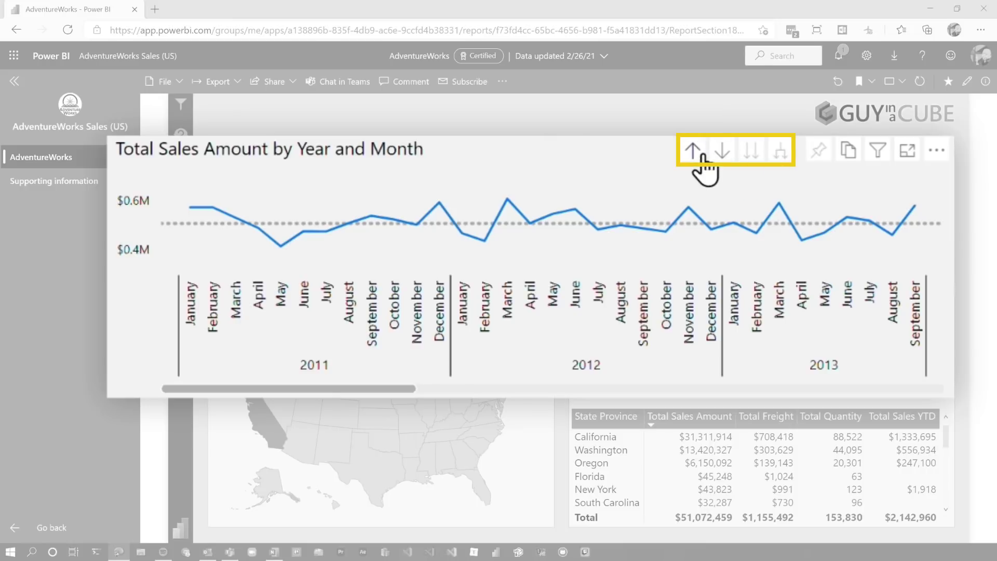
left_click(696, 153)
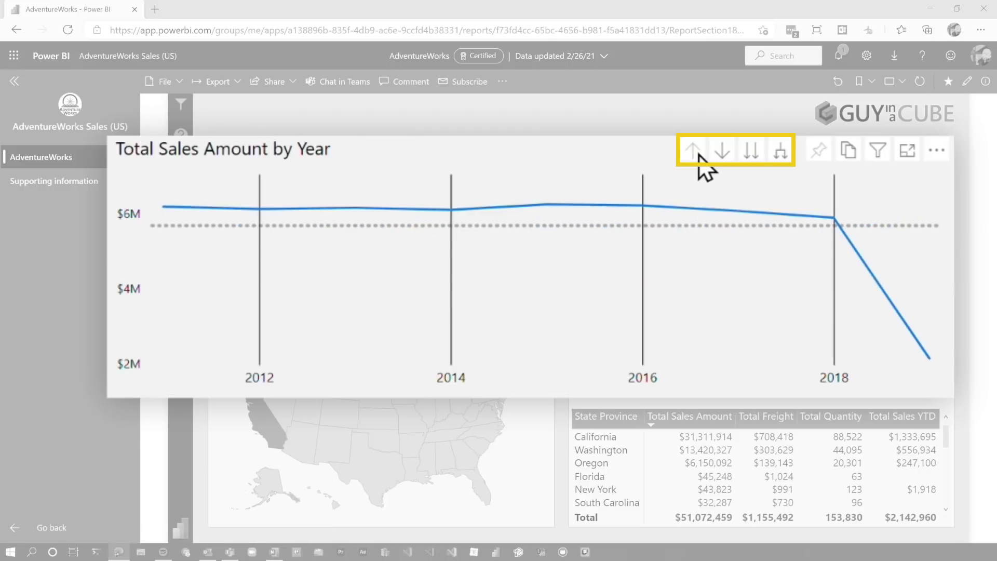
Step: Step down to monthly sales and back, expand all years into months, and open More options
left_click(752, 152)
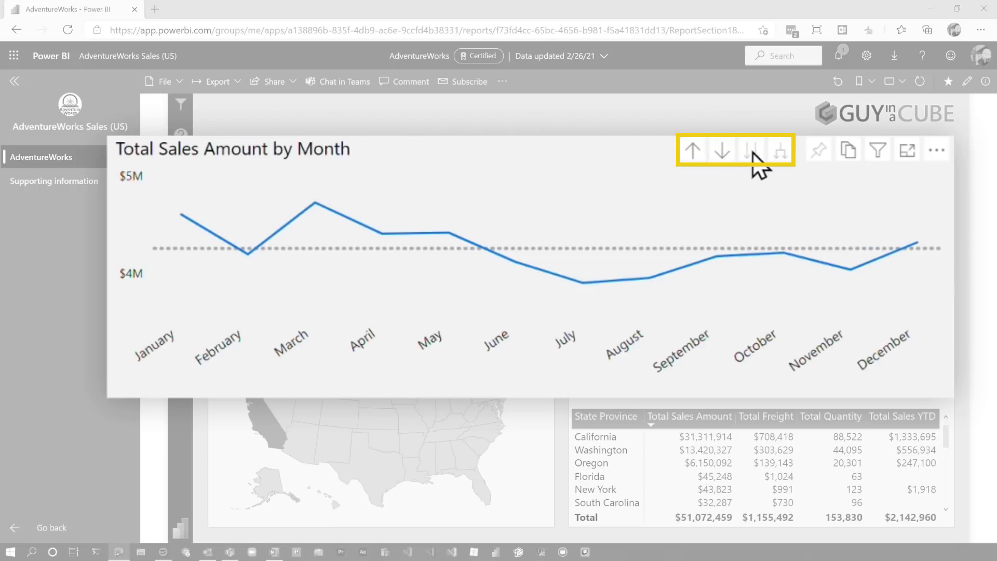
left_click(783, 152)
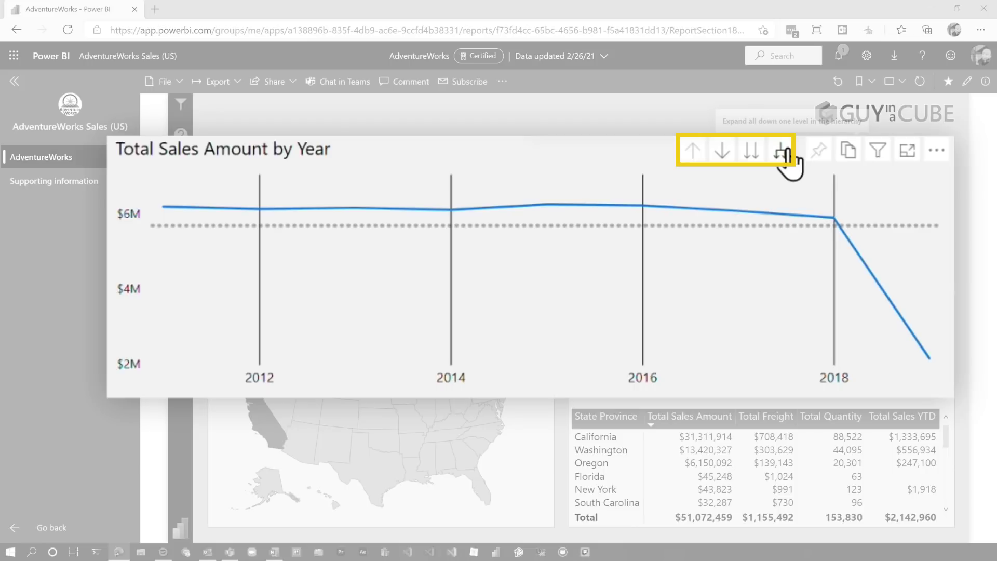
left_click(785, 153)
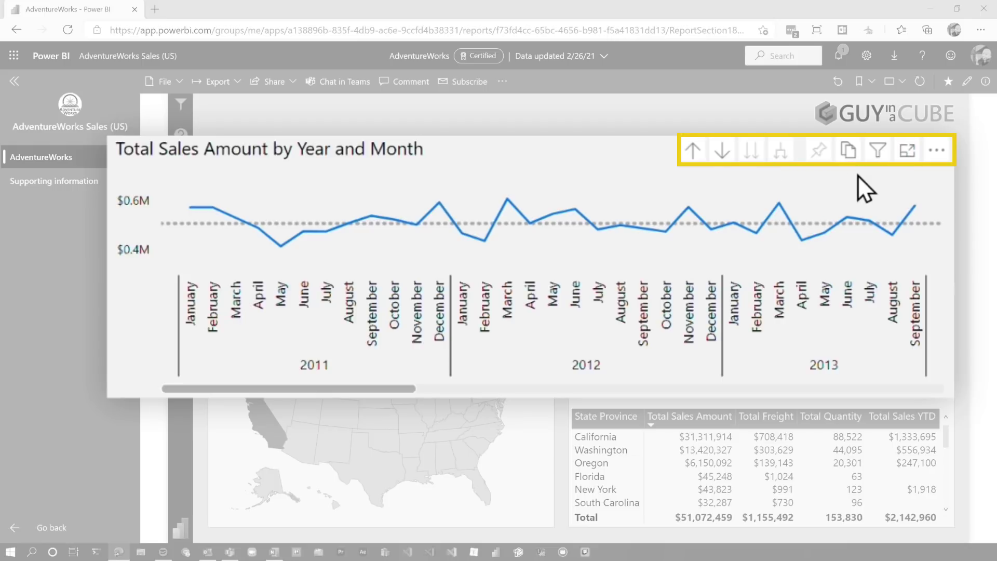
left_click(937, 150)
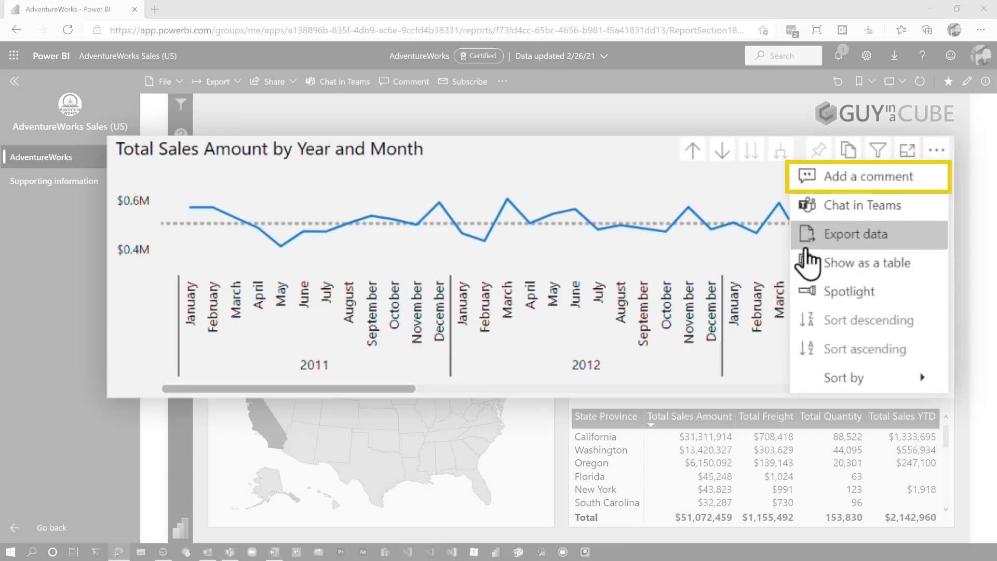
Step: Review the Export data file formats and Underlying data choice, then cancel the export
left_click(848, 243)
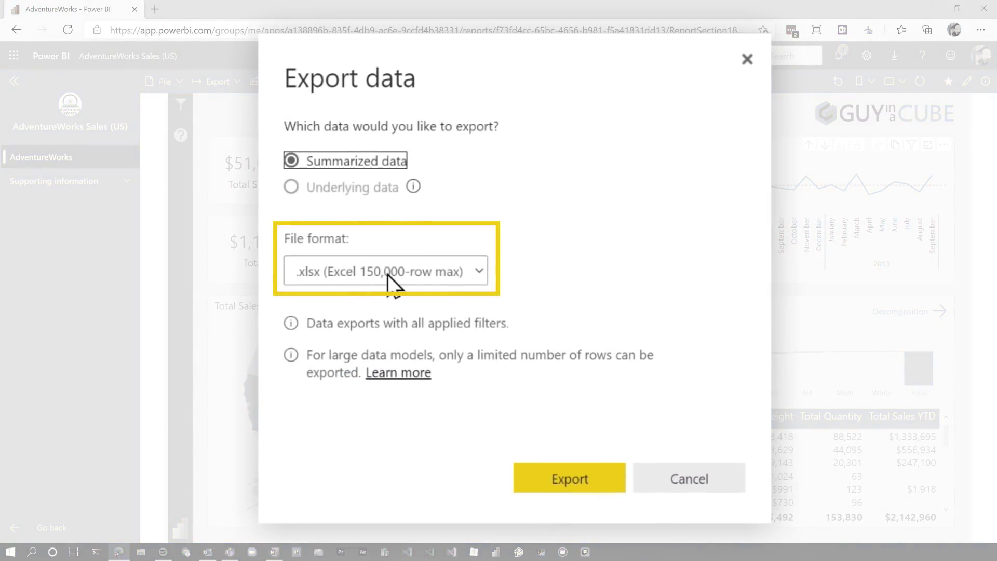
left_click(424, 290)
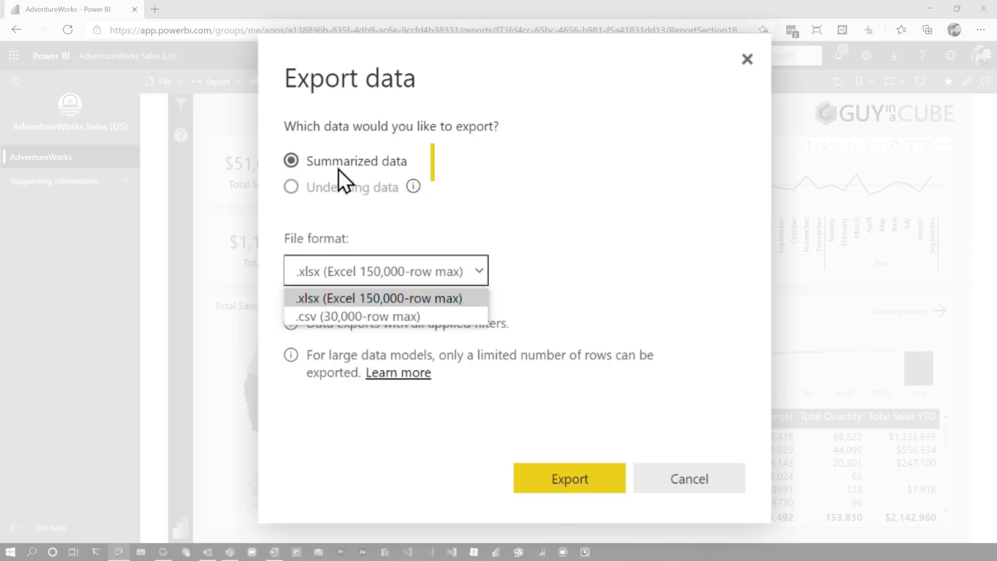
mouse_move(365, 195)
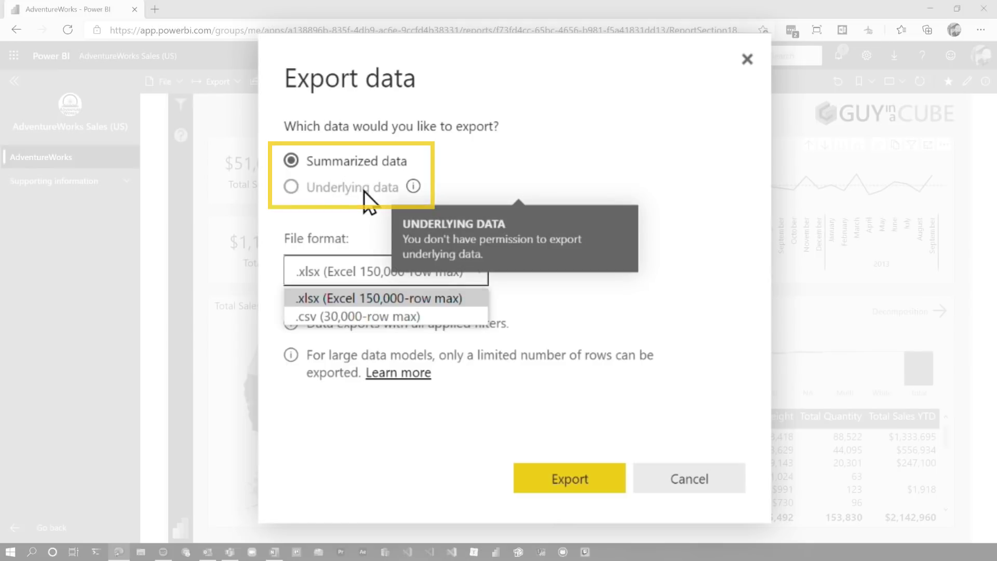
left_click(661, 254)
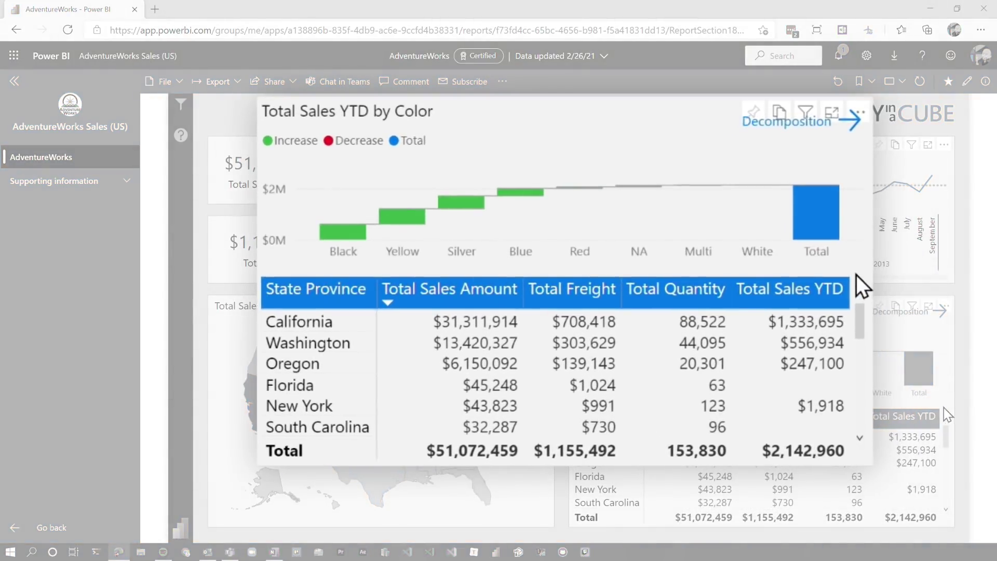
left_click(944, 399)
mouse_move(903, 527)
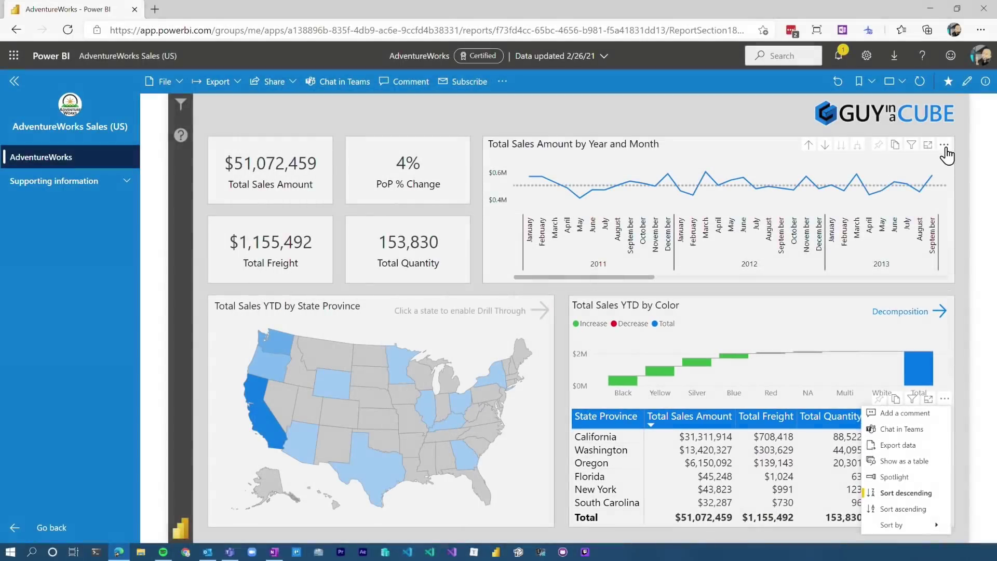
left_click(944, 146)
mouse_move(900, 272)
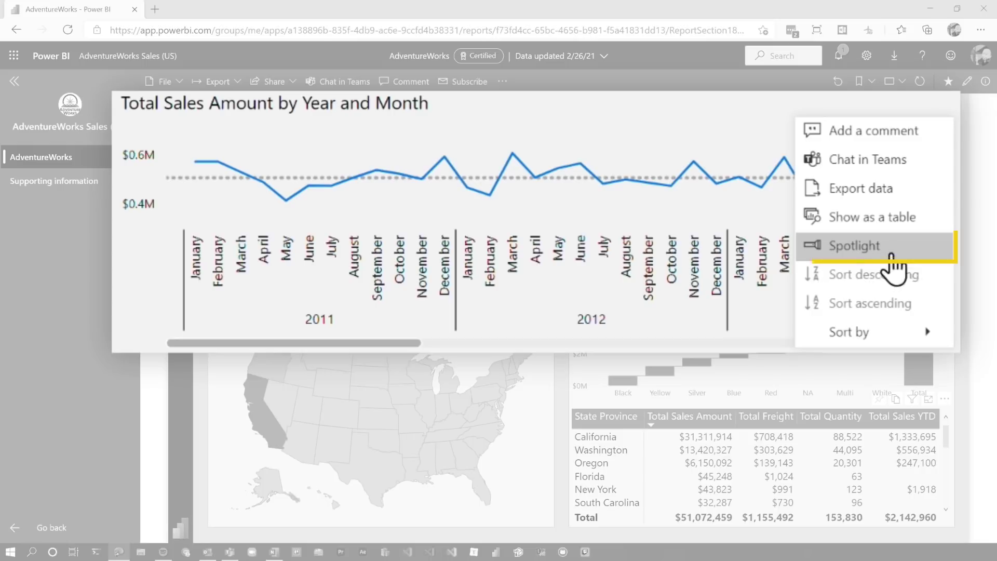
left_click(825, 248)
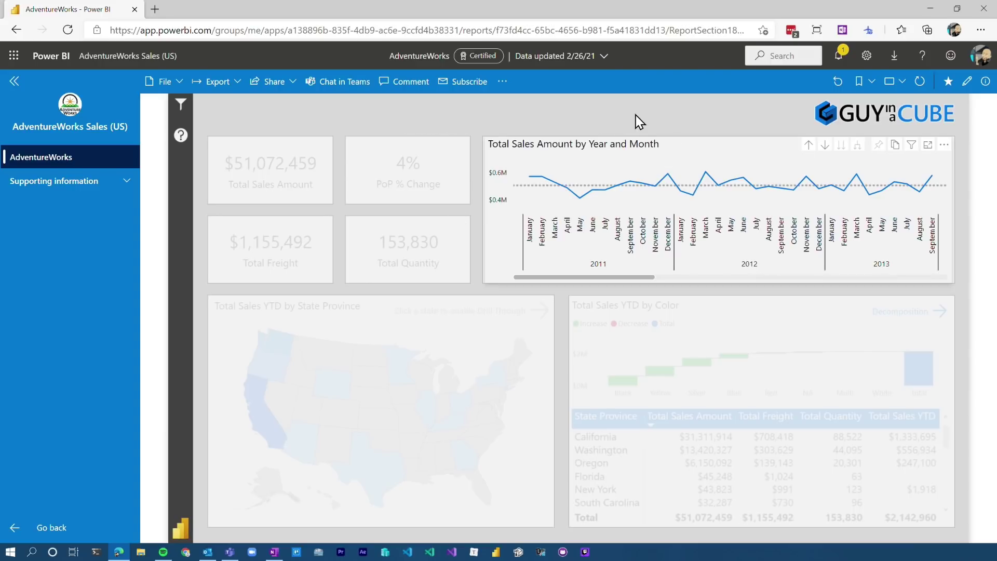
left_click(694, 111)
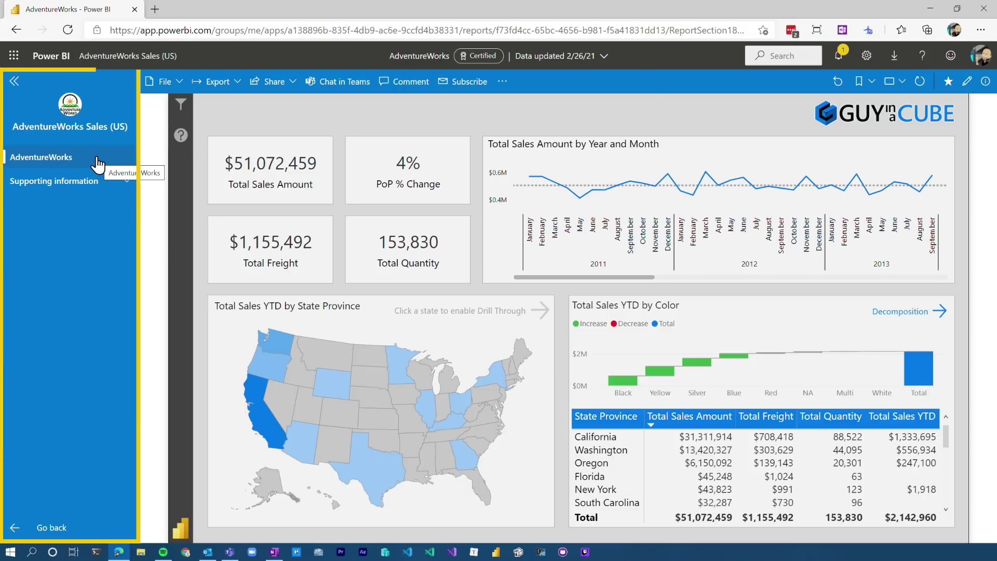
left_click(37, 165)
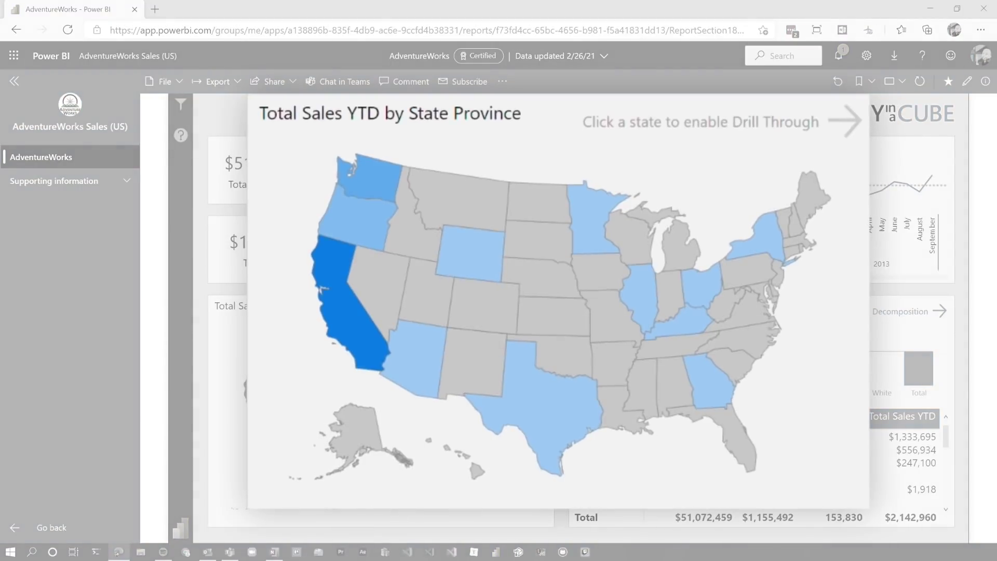
mouse_move(543, 407)
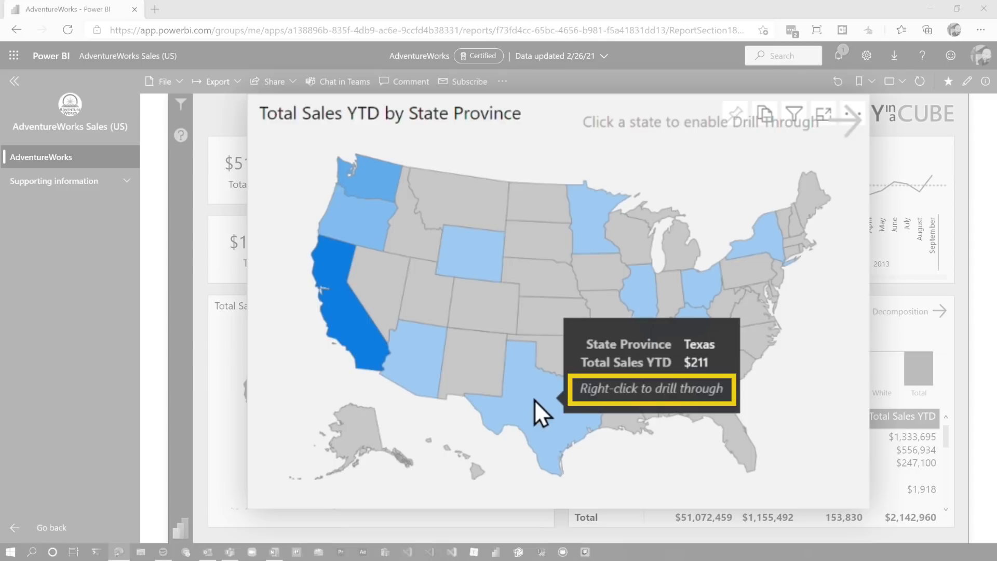
right_click(535, 403)
mouse_move(602, 497)
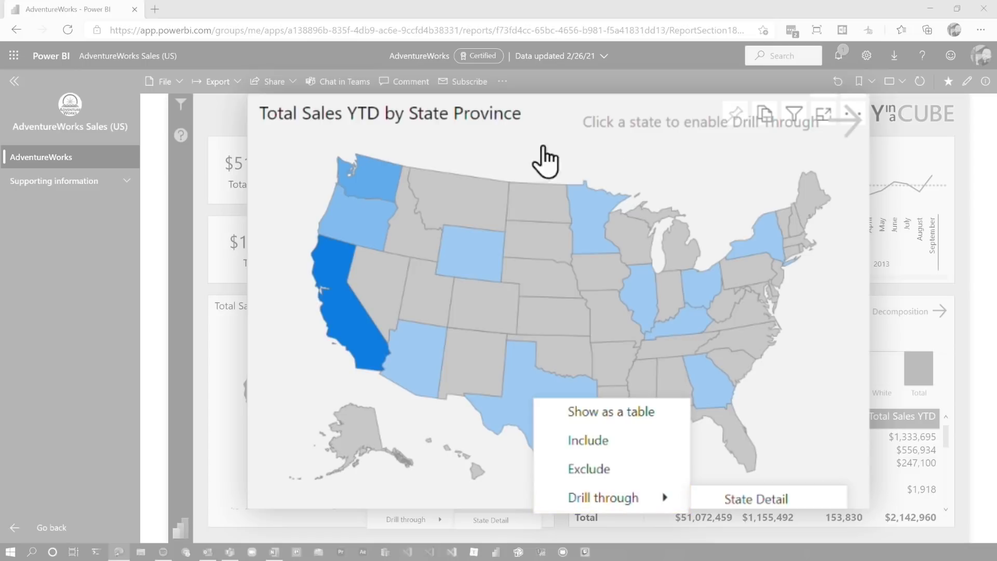
left_click(522, 380)
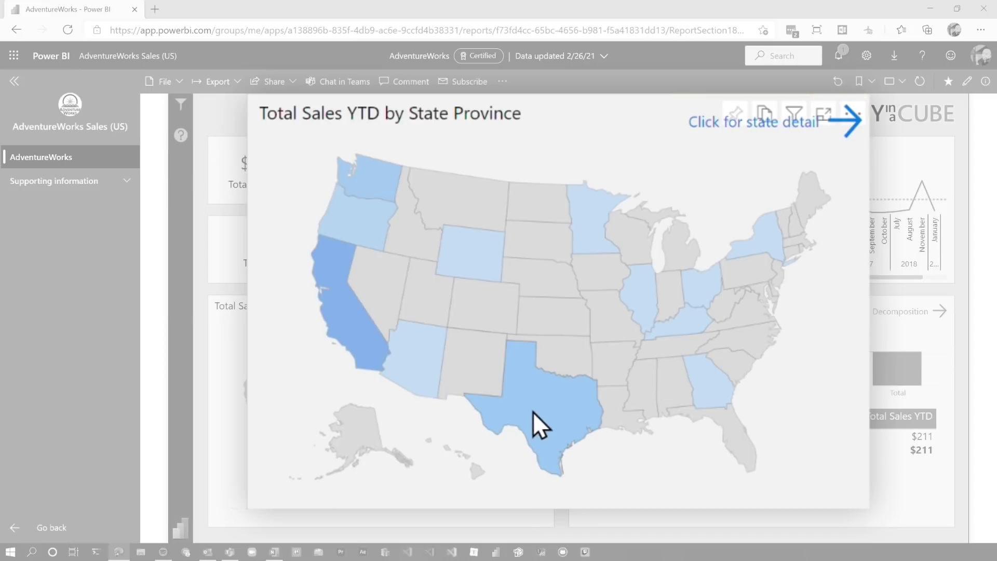
left_click(613, 478)
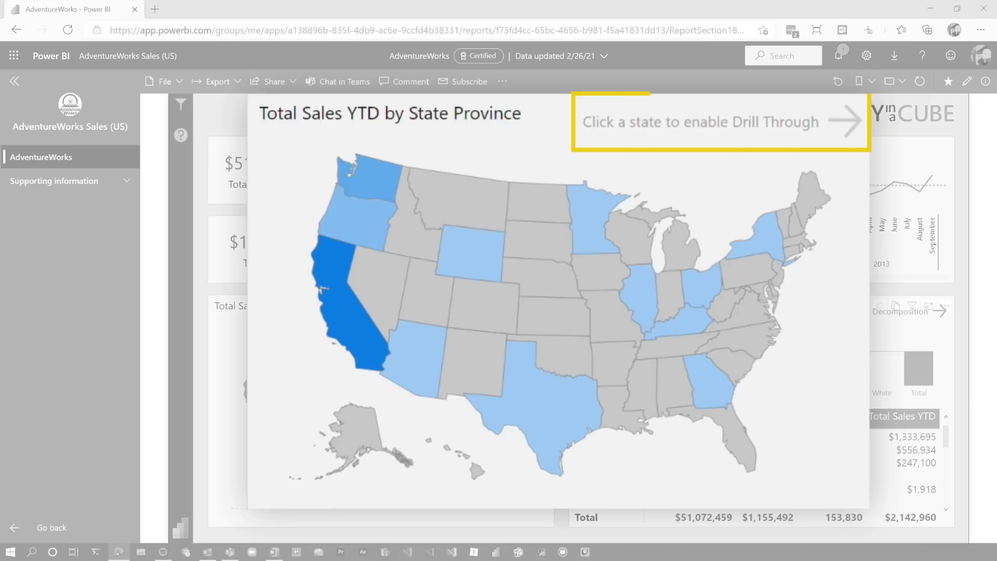
left_click(550, 419)
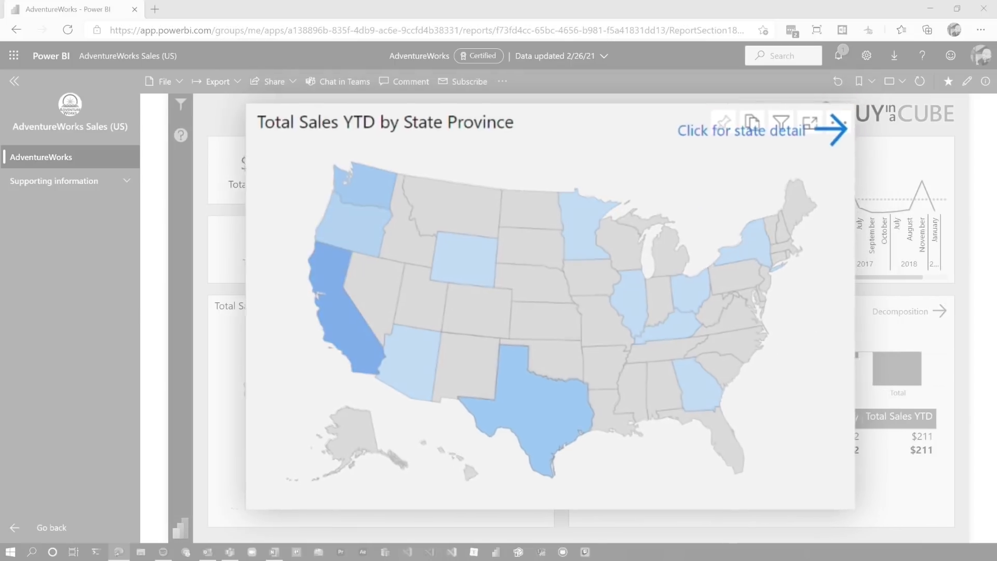
left_click(549, 294)
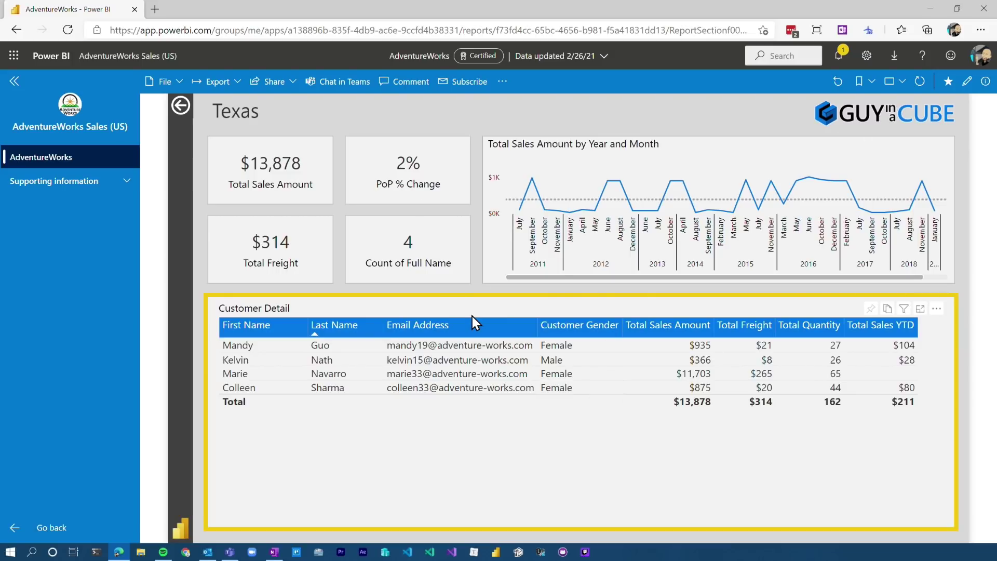
left_click(180, 106)
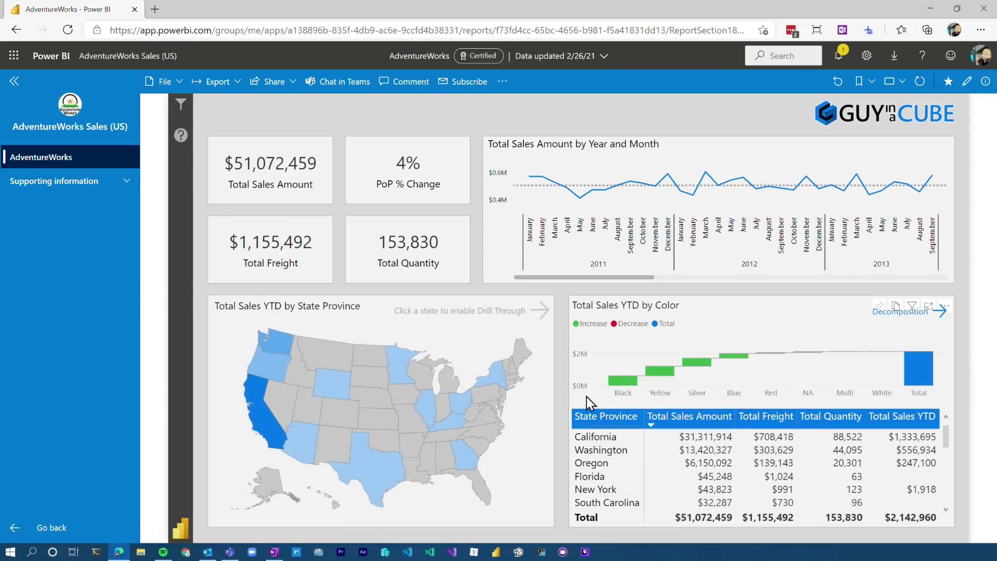
right_click(377, 465)
mouse_move(415, 520)
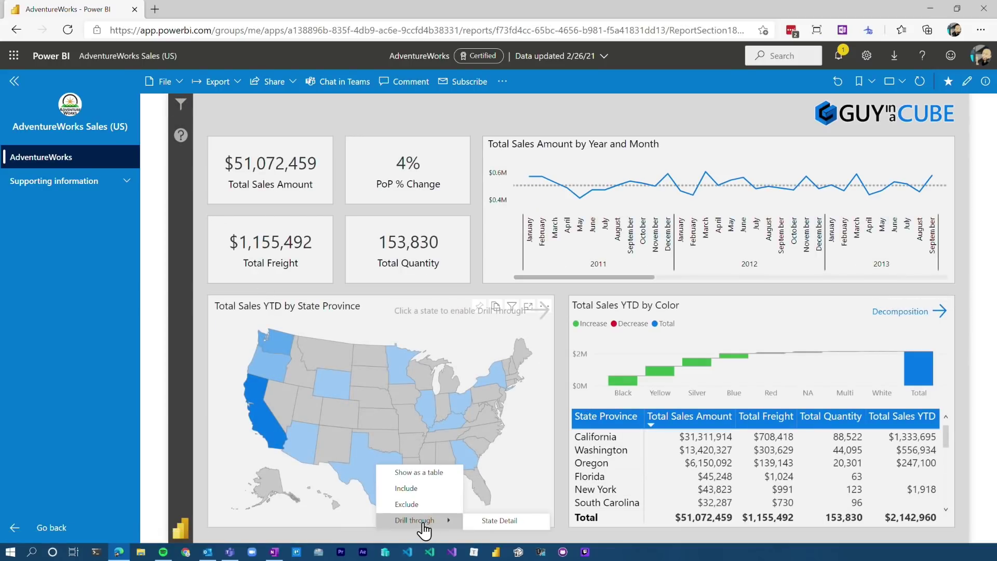
left_click(500, 523)
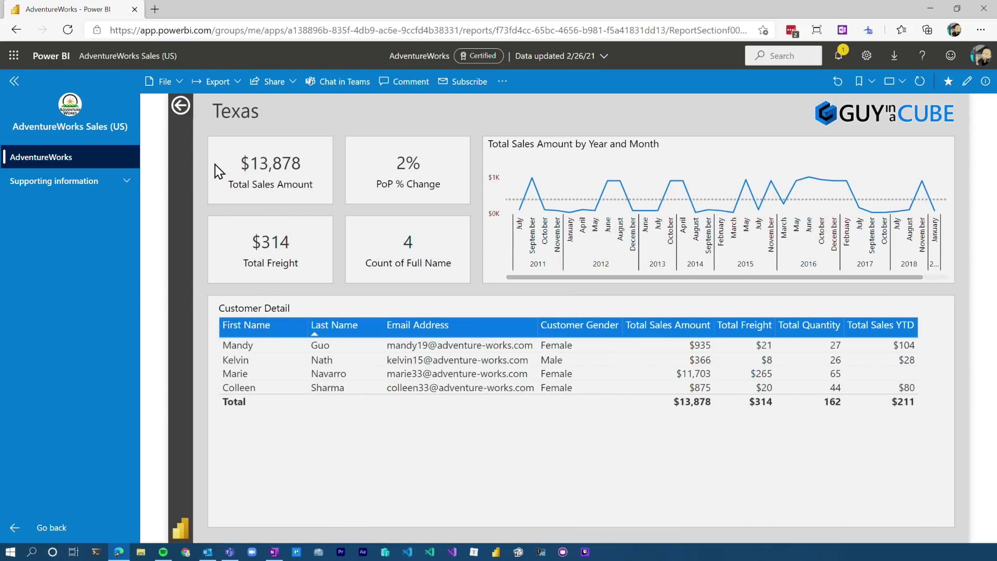
left_click(189, 109)
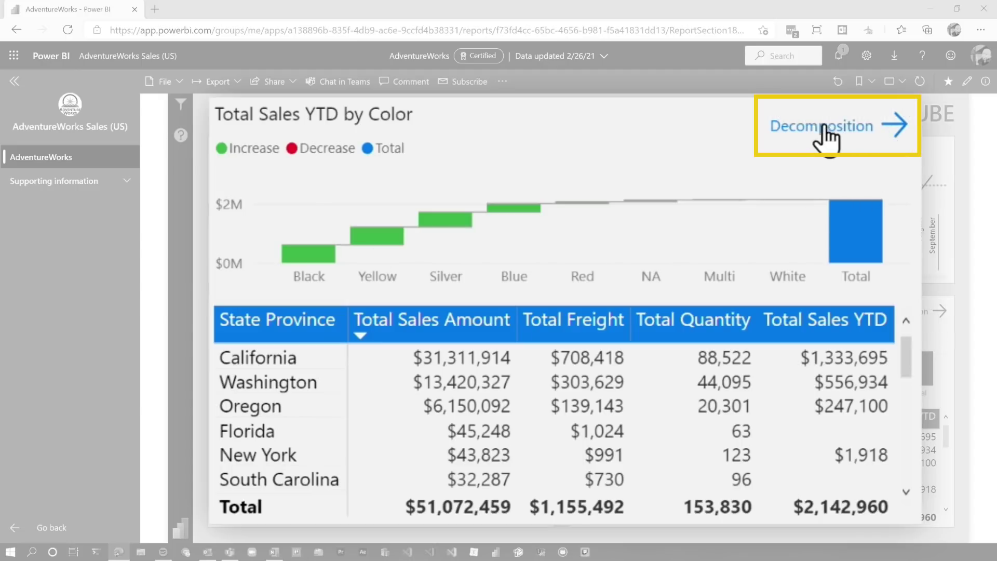
left_click(854, 136)
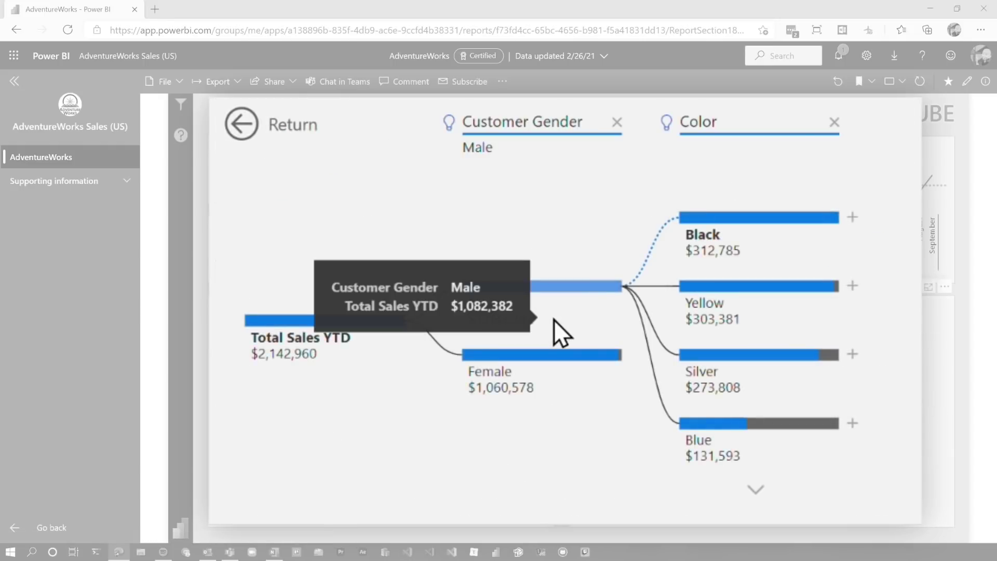
left_click(241, 125)
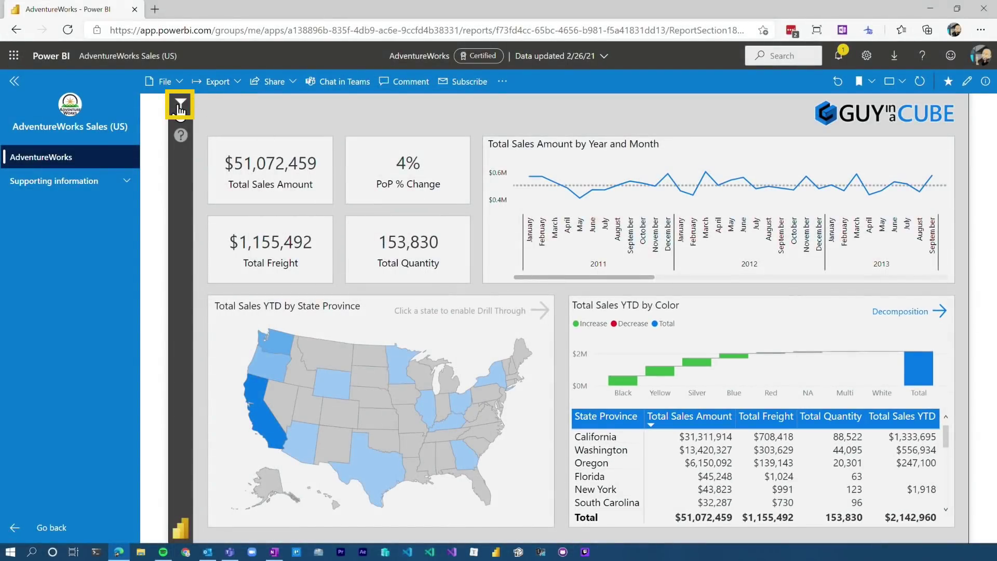
left_click(180, 106)
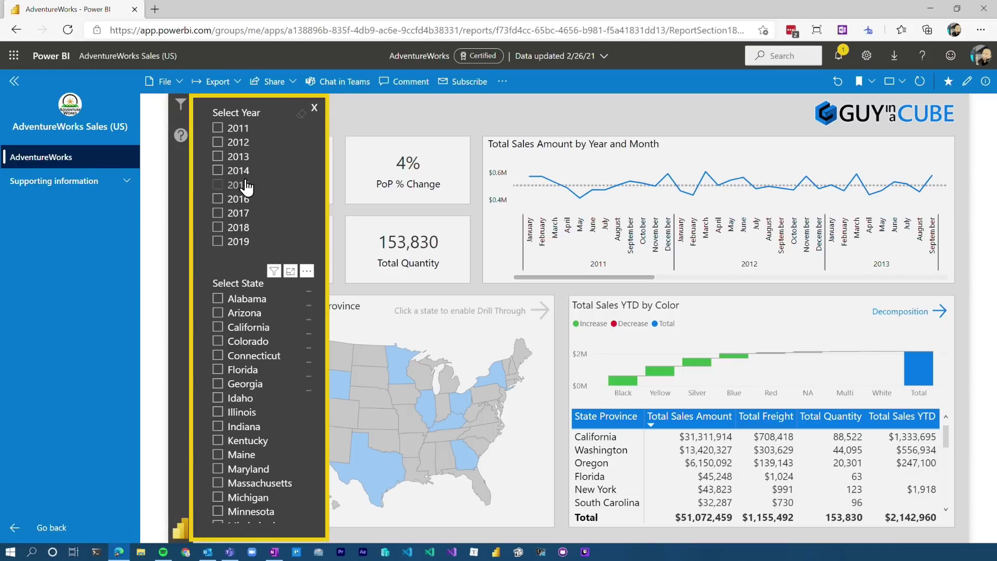
left_click(237, 157)
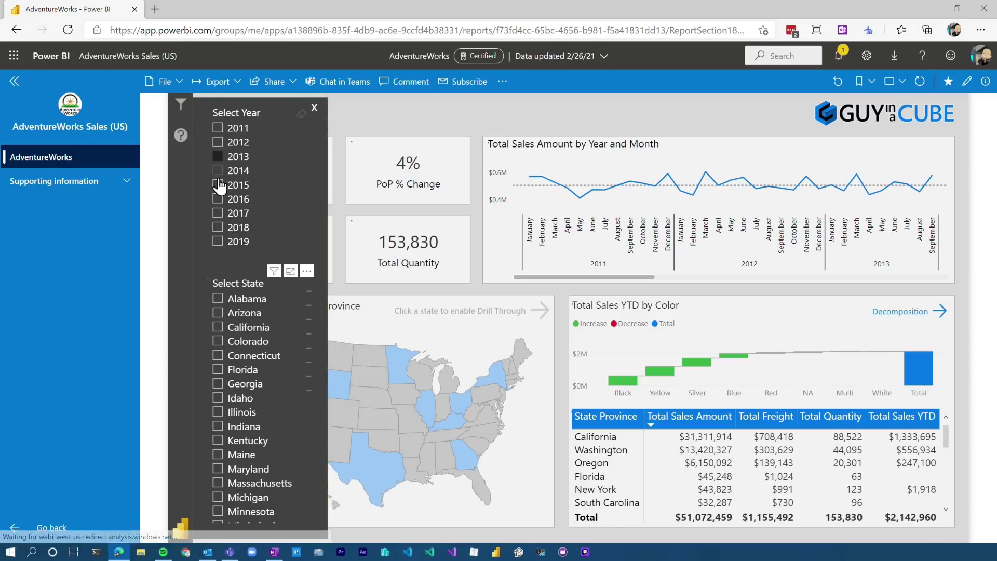
left_click(237, 171)
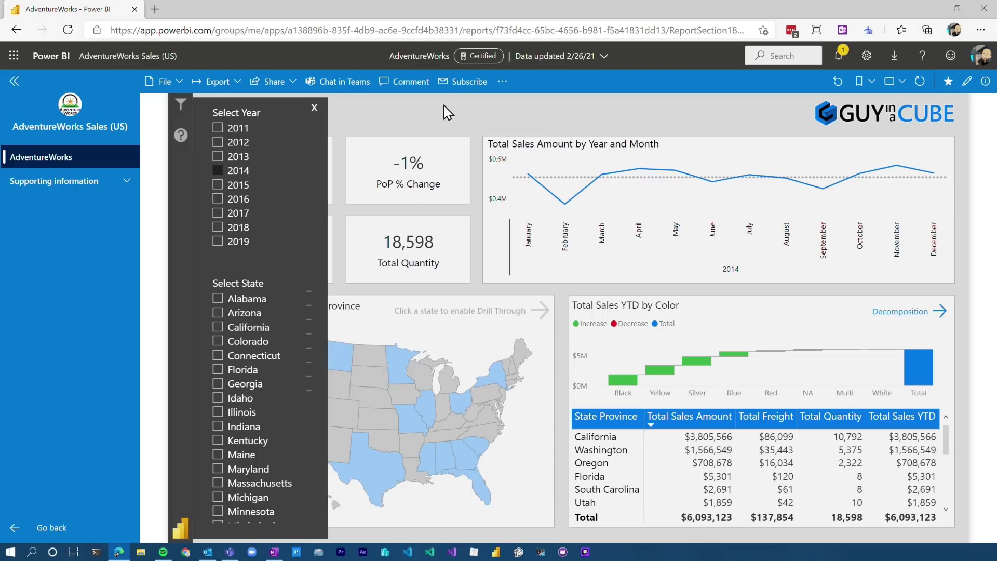
left_click(314, 108)
mouse_move(443, 136)
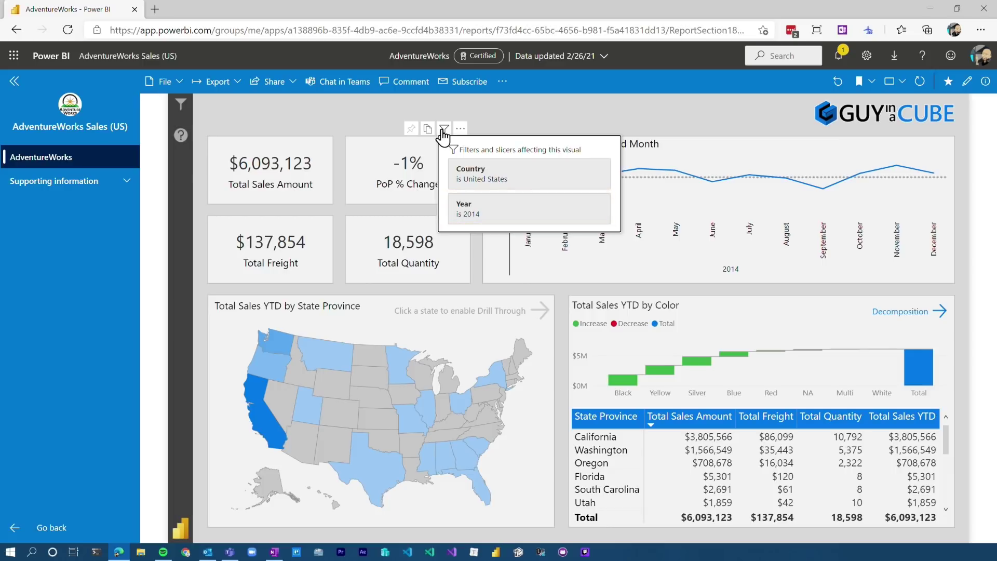
left_click(181, 104)
left_click(239, 172)
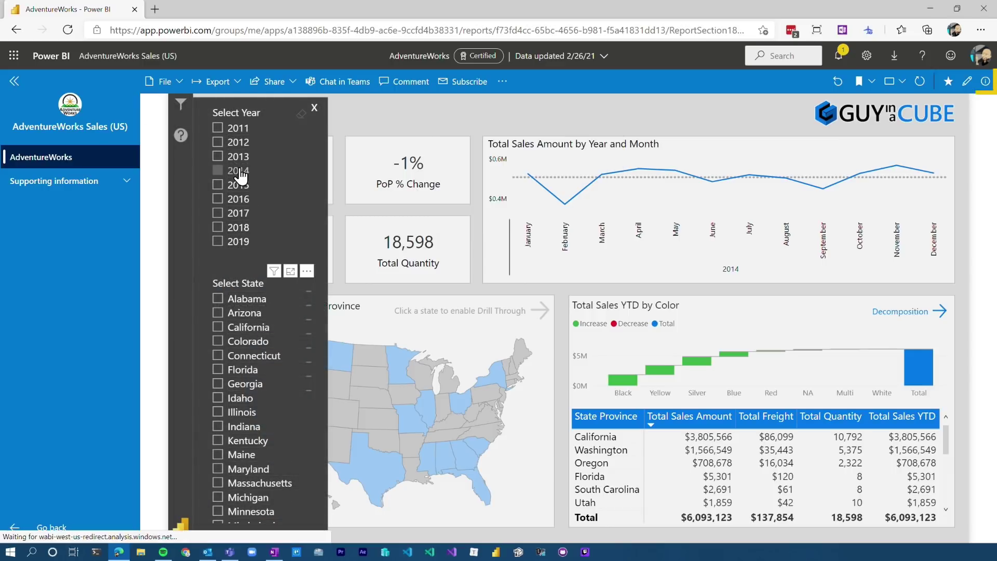
left_click(314, 108)
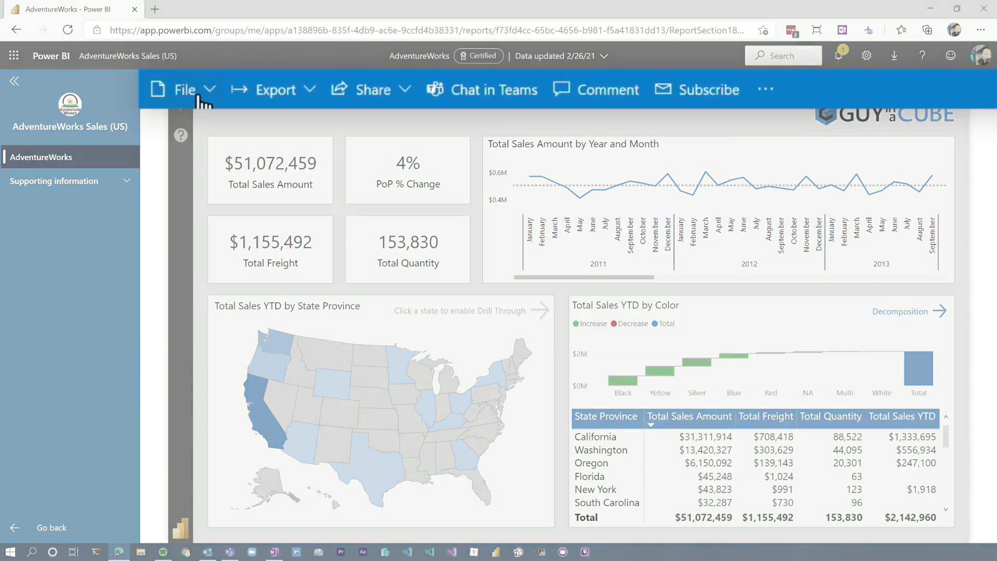
left_click(197, 97)
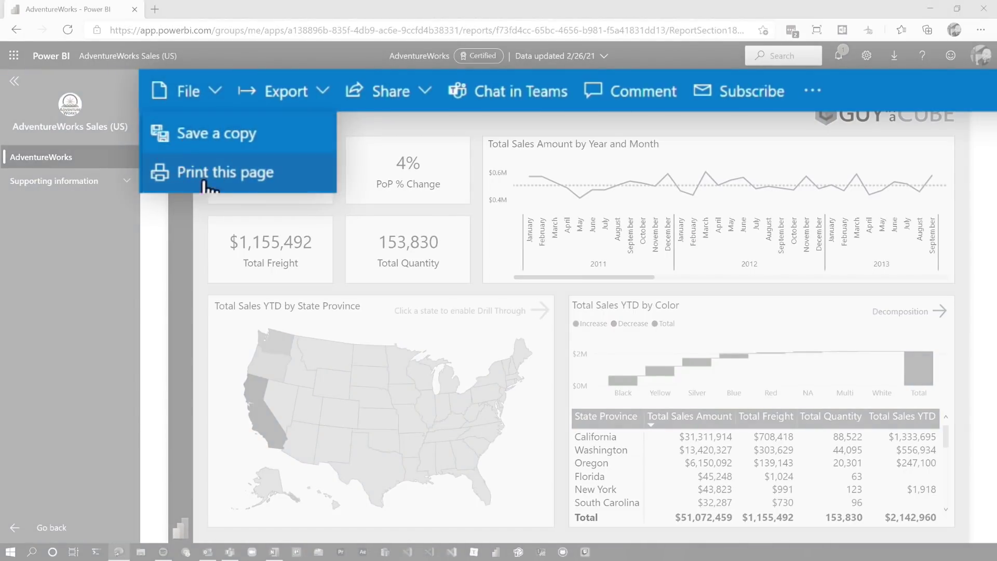
left_click(284, 91)
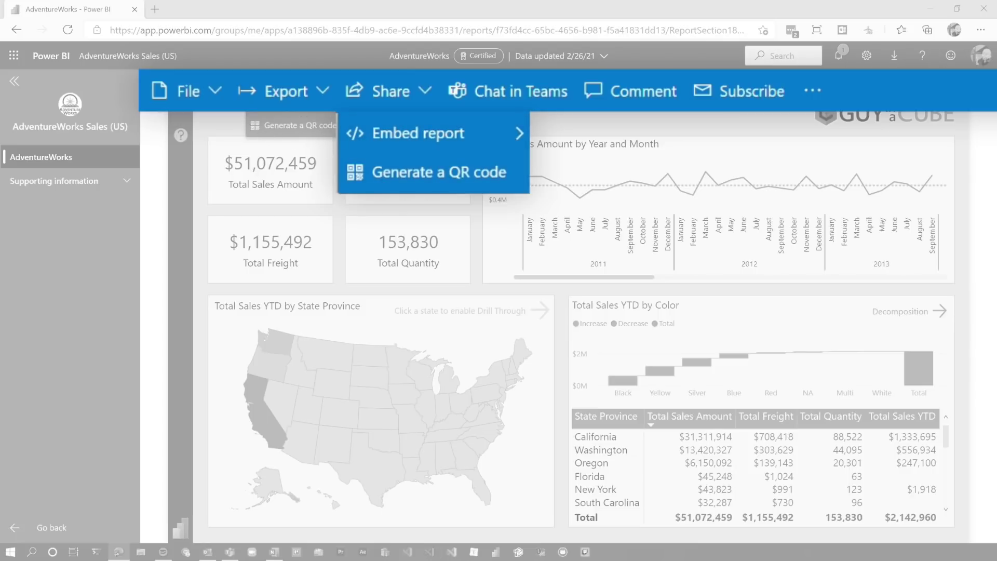
Step: Dismiss the share options and spotlight the Total Sales Amount by Year and Month chart
left_click(440, 113)
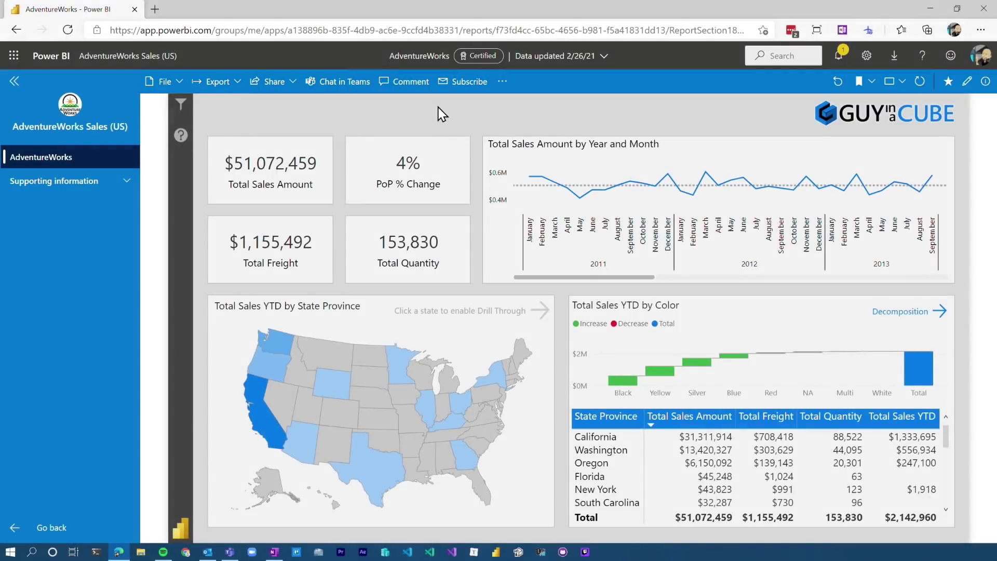
left_click(944, 142)
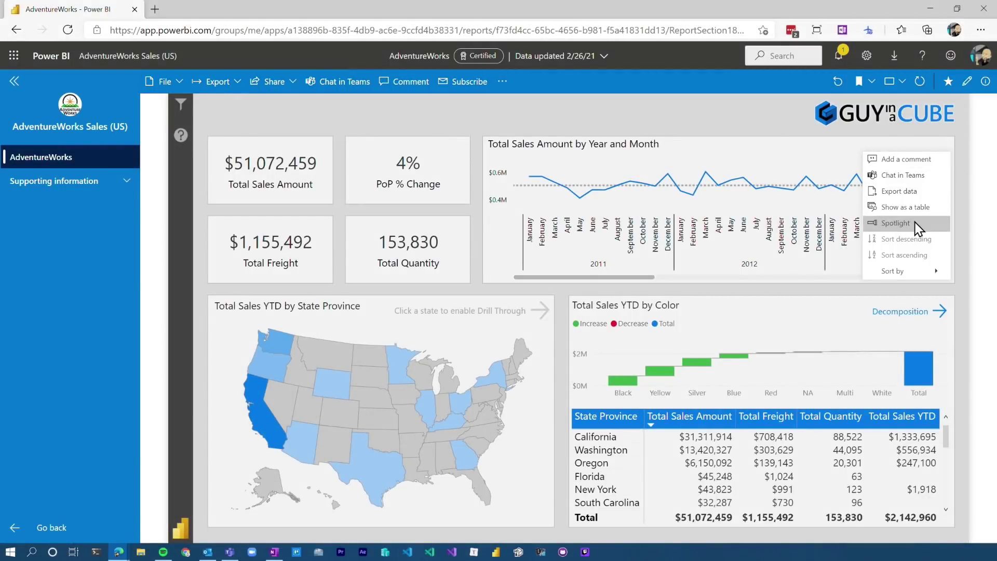
left_click(916, 229)
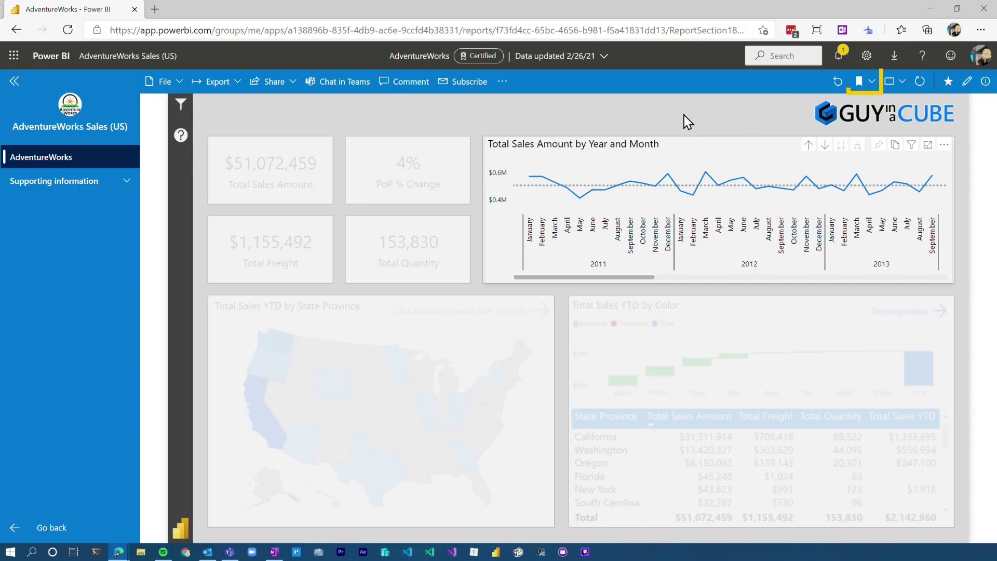
Step: Check the personal bookmarks list, then reapply Spotlight to the line chart
left_click(872, 83)
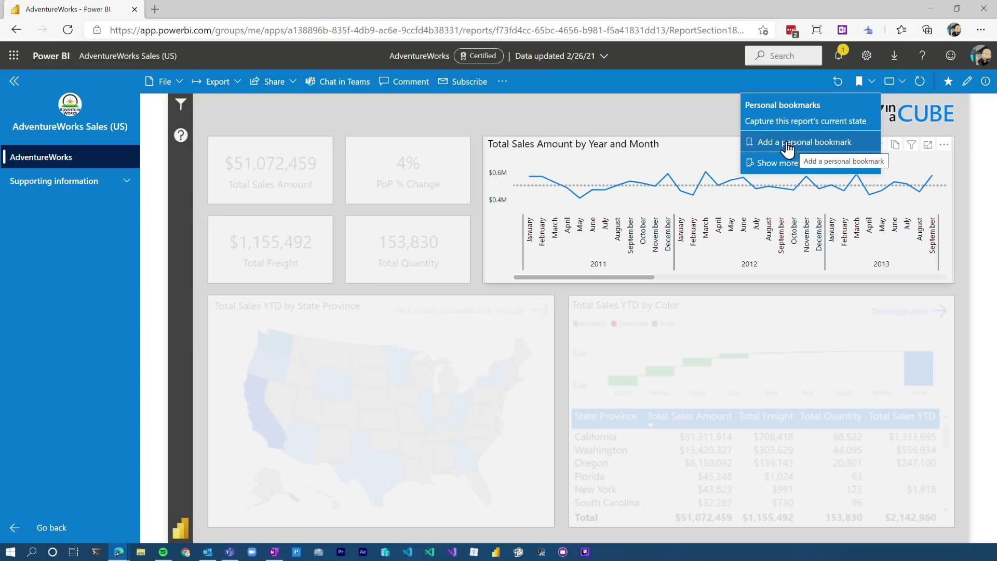
left_click(901, 151)
left_click(941, 150)
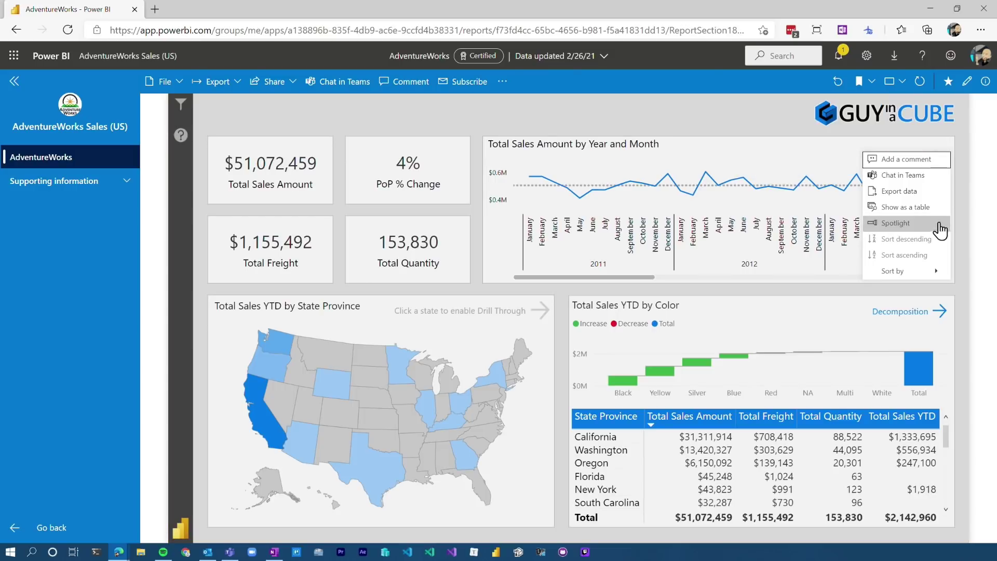
left_click(908, 229)
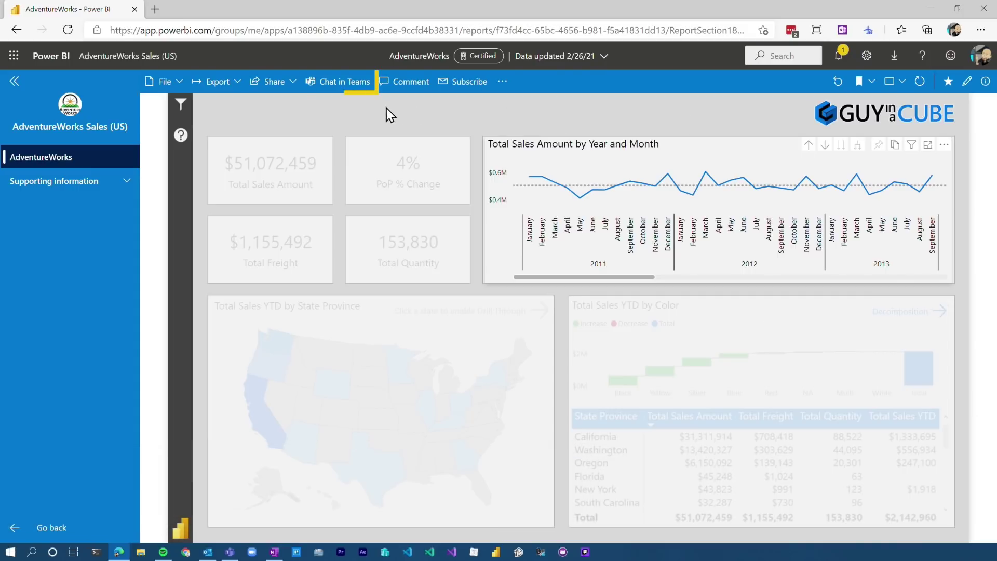
Step: Start sharing the report to Microsoft Teams with Chat in Teams
left_click(335, 83)
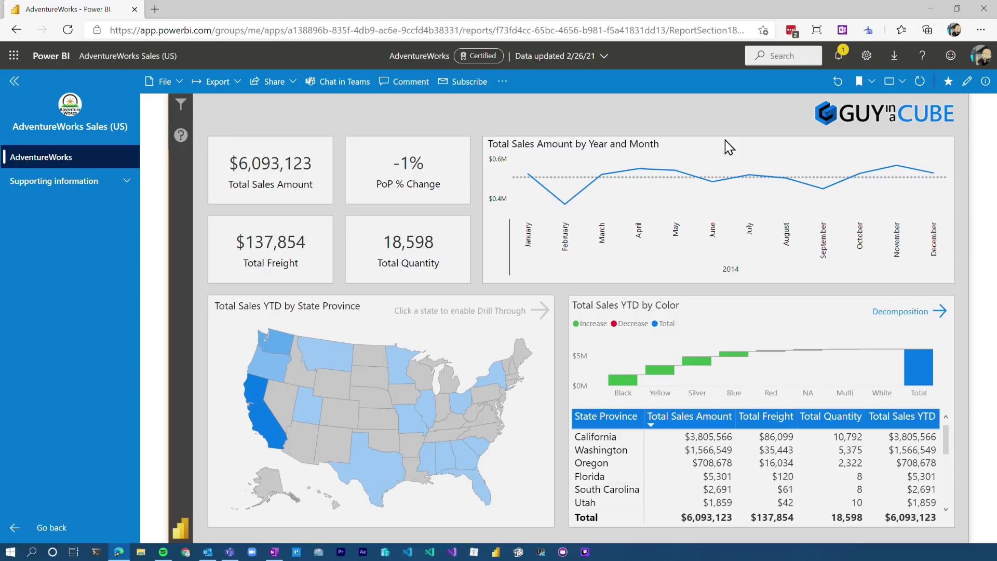
Step: Cross-filter to Yellow and Texas, reset the report to default, then show View's high-contrast colours
left_click(654, 372)
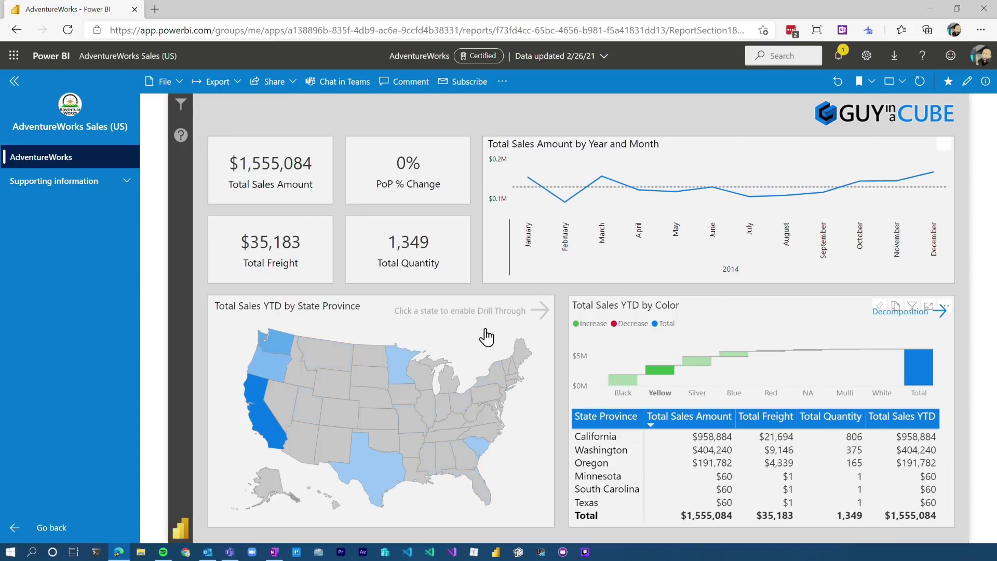
left_click(382, 489)
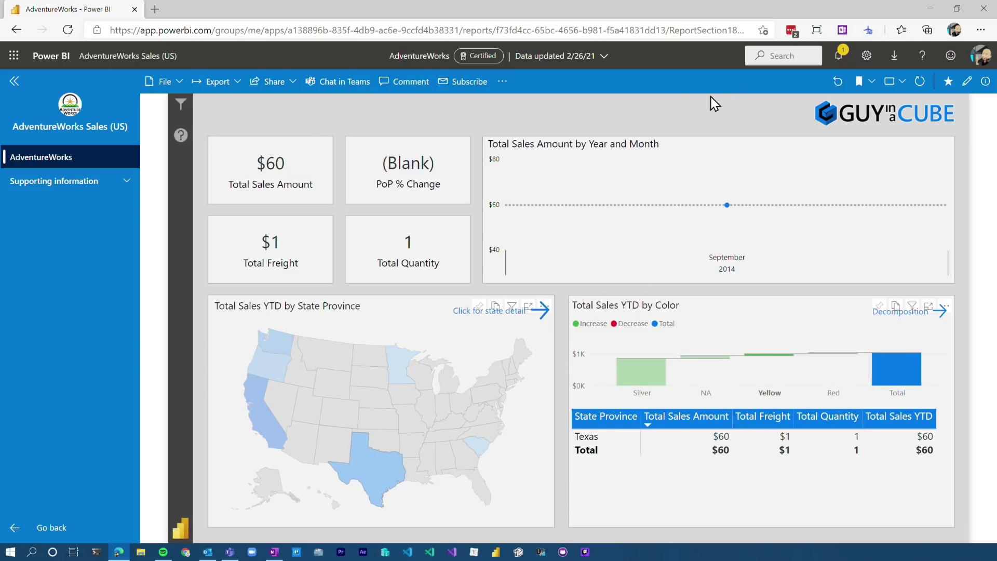
left_click(837, 82)
left_click(561, 314)
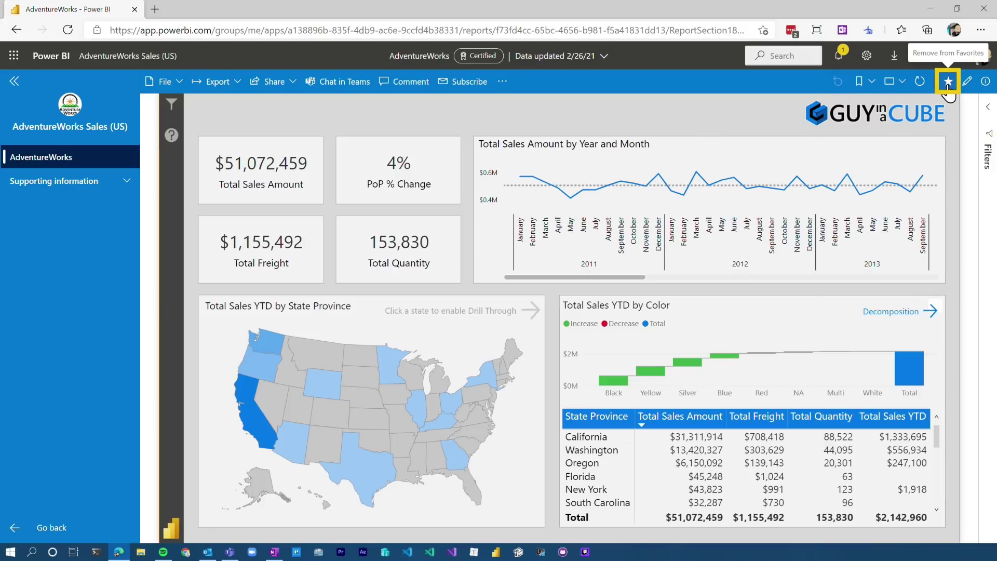
left_click(893, 81)
mouse_move(856, 196)
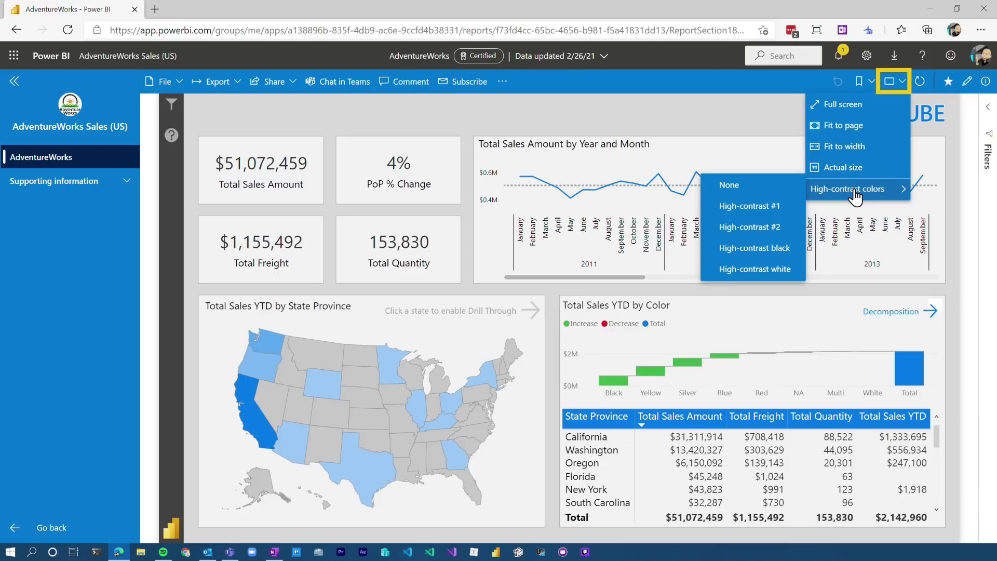